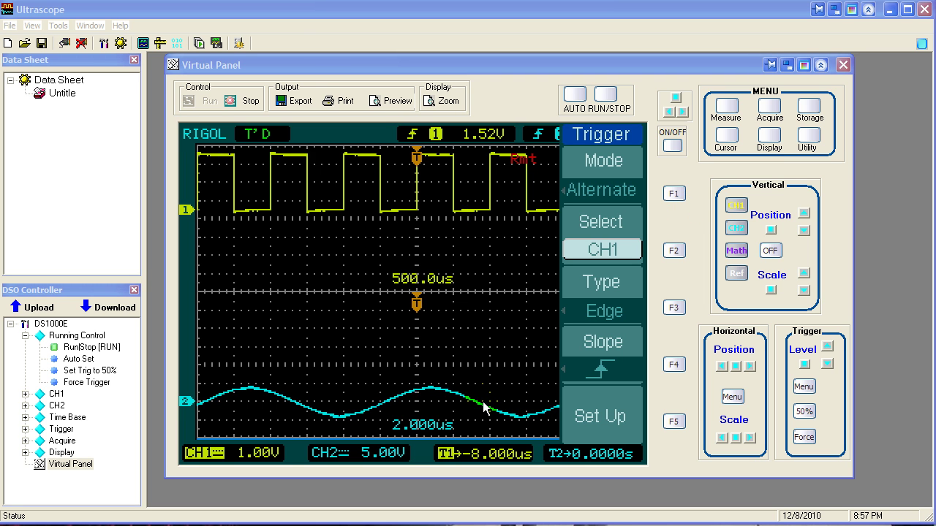
Step the trigger mode from Alternate through Slope and Pulse to Edge
left_click(673, 195)
left_click(673, 194)
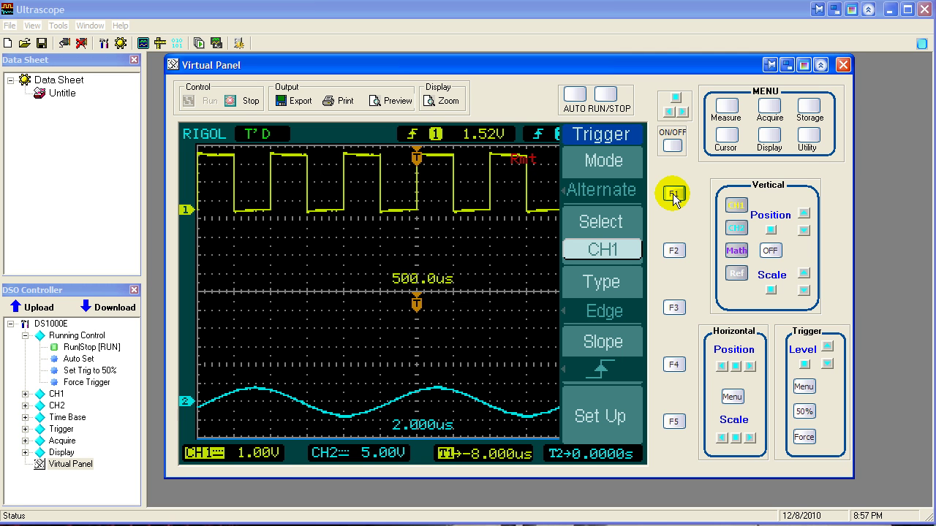
left_click(673, 195)
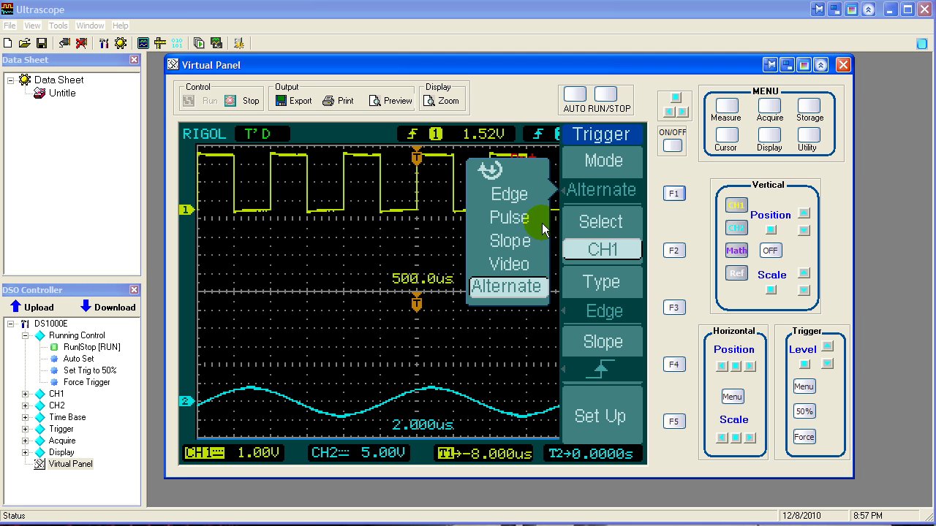
left_click(682, 112)
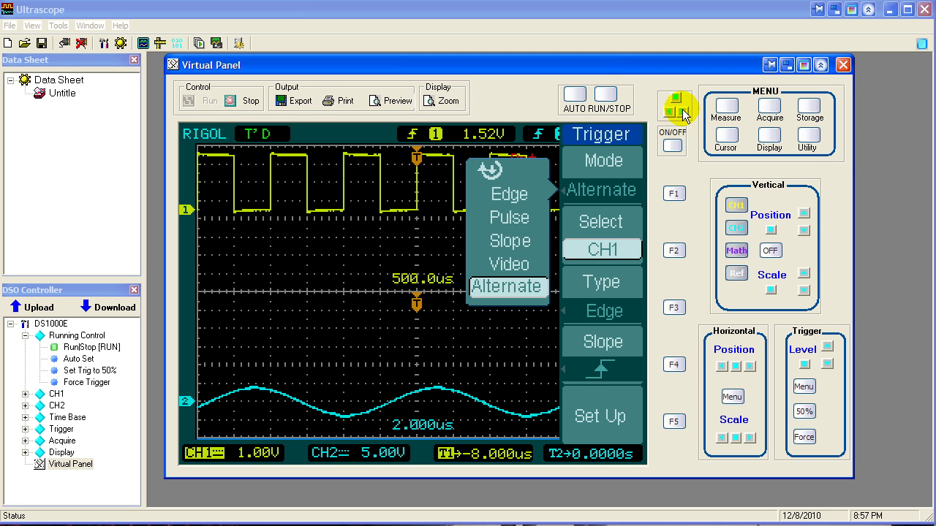
left_click(683, 112)
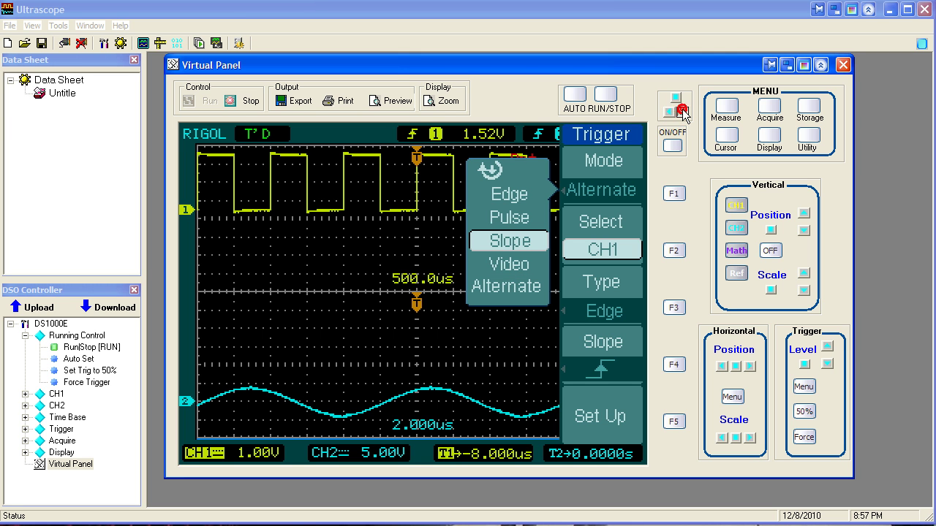
left_click(683, 112)
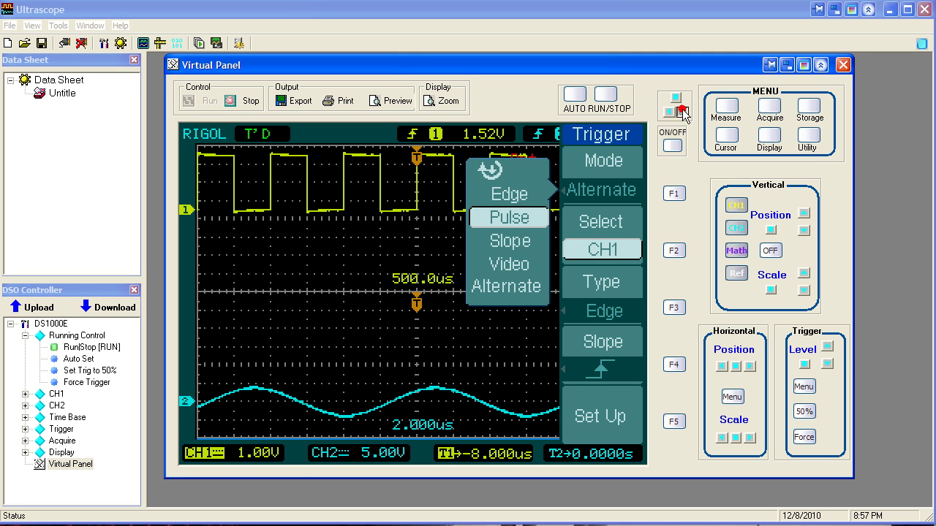
left_click(676, 101)
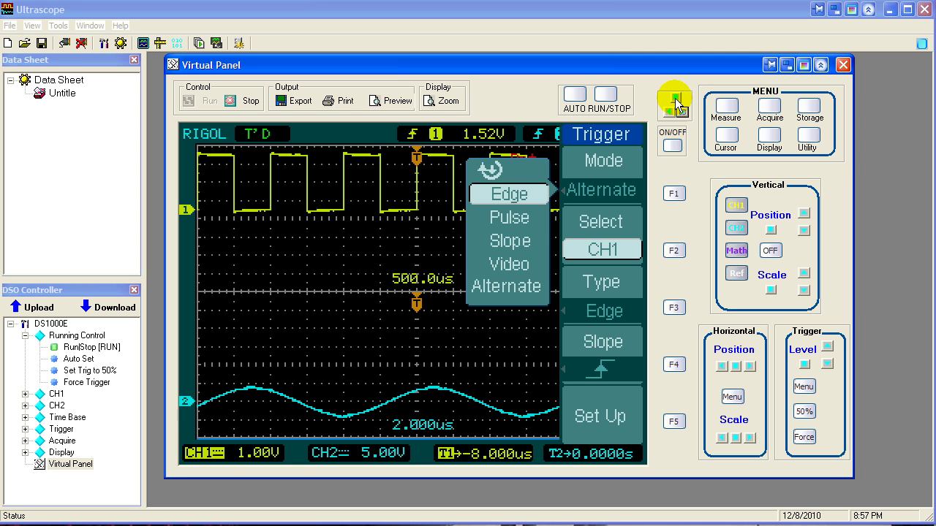
left_click(676, 102)
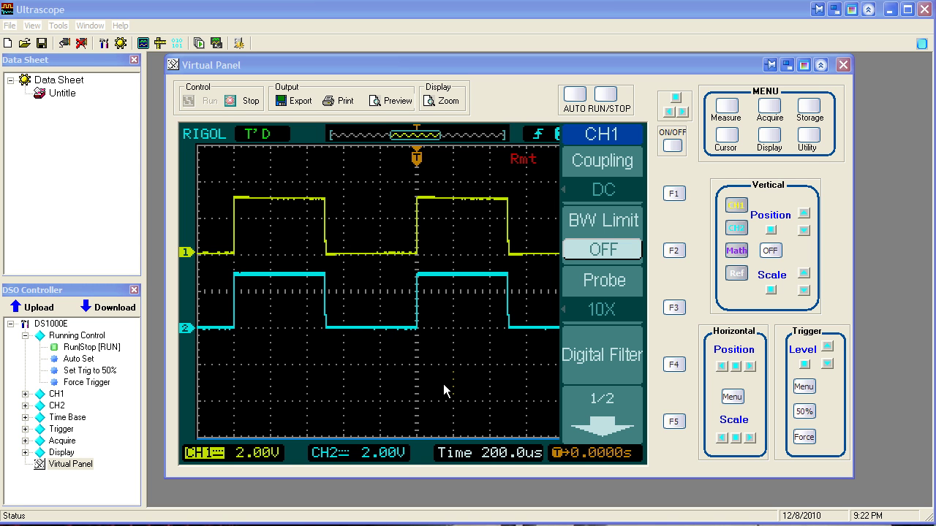
Select the CH1 and CH2 screen markers so both square waves show separately at 2.00V, 200.0us
left_click(190, 257)
left_click(184, 328)
Toggle the CH1 trace off and on, then reset its vertical position to centre
left_click(739, 207)
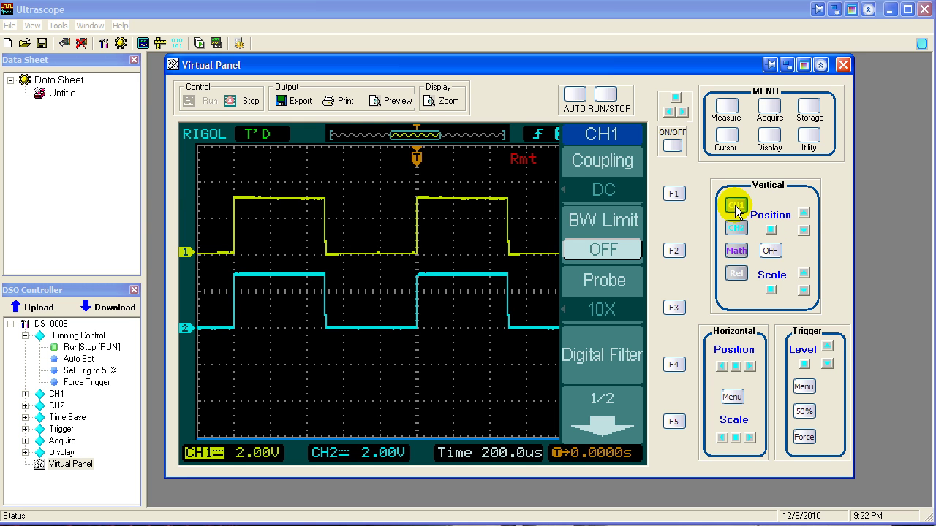
left_click(735, 206)
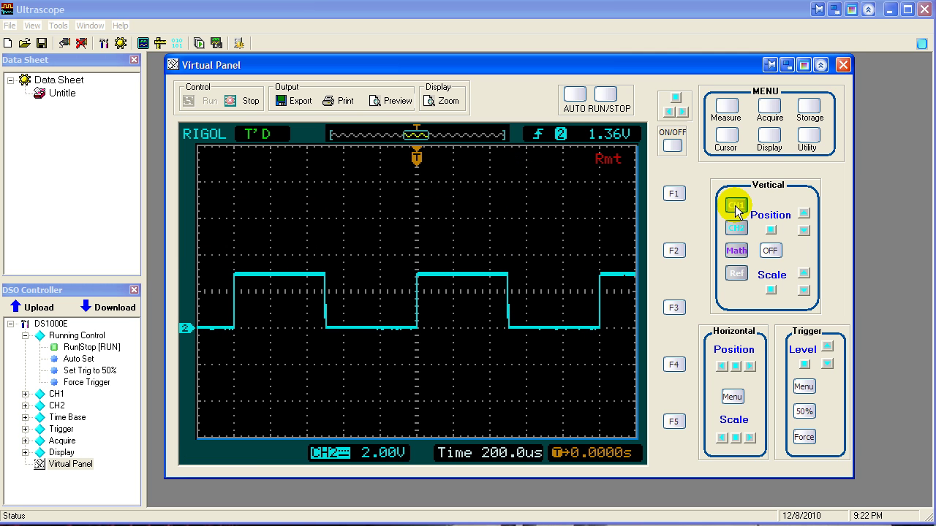
left_click(735, 206)
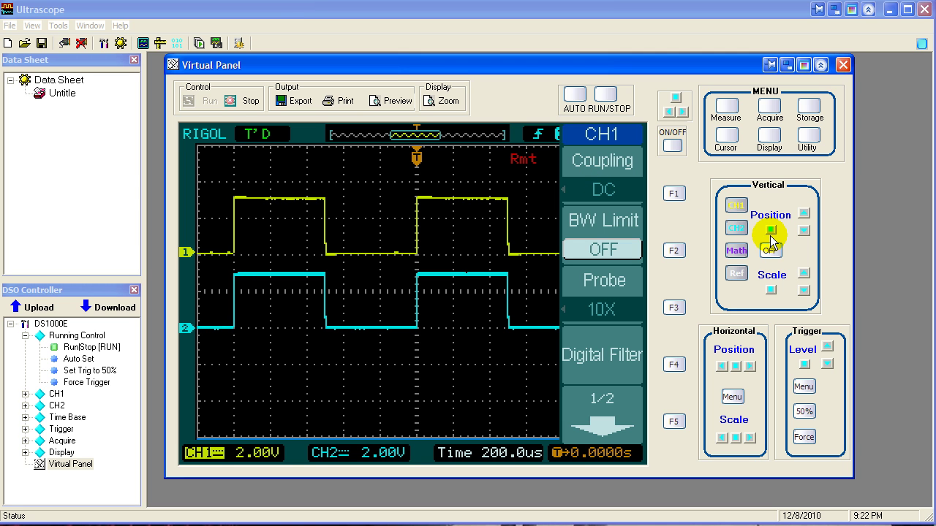
left_click(771, 231)
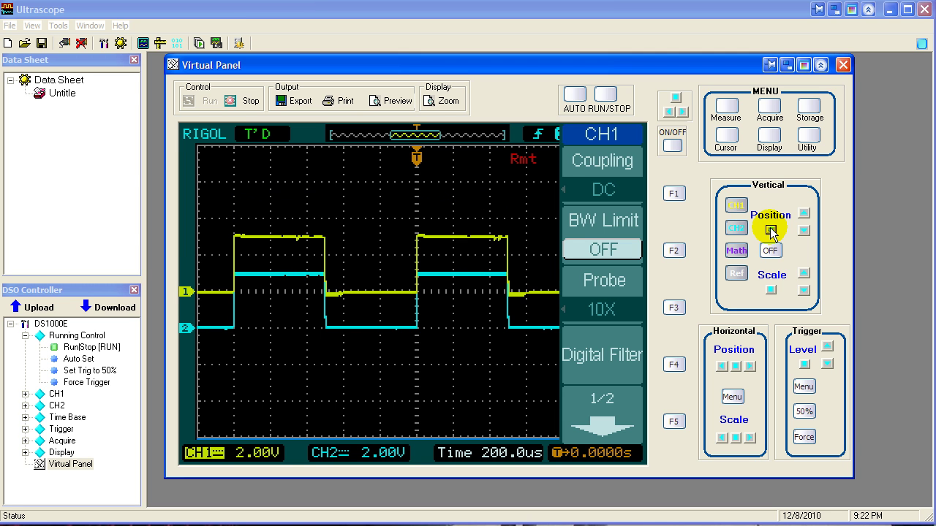
Raise the CH2 trace's vertical position until it overlaps CH1
left_click(736, 229)
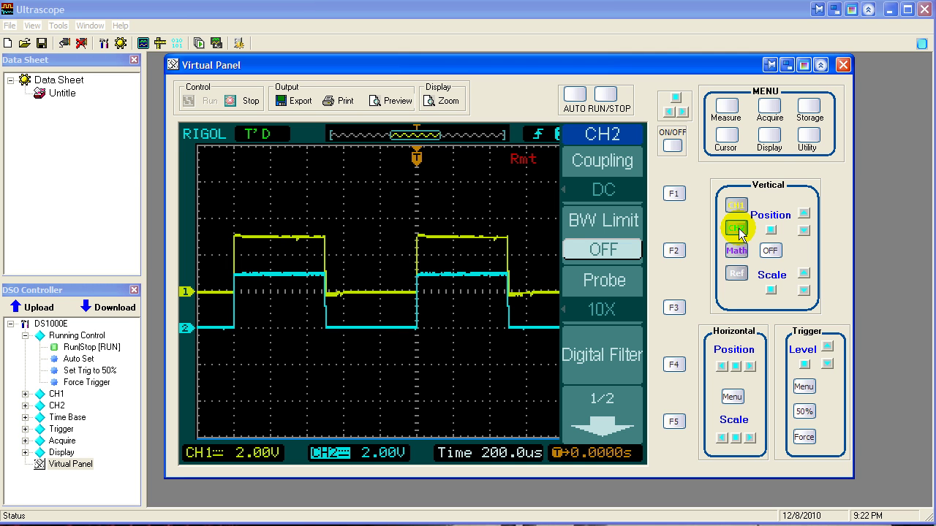
left_click(770, 231)
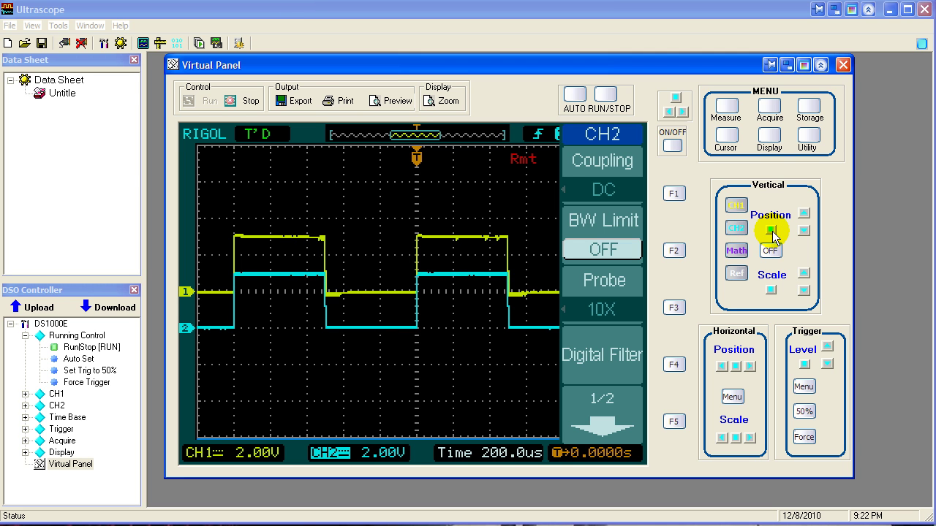
left_click(771, 231)
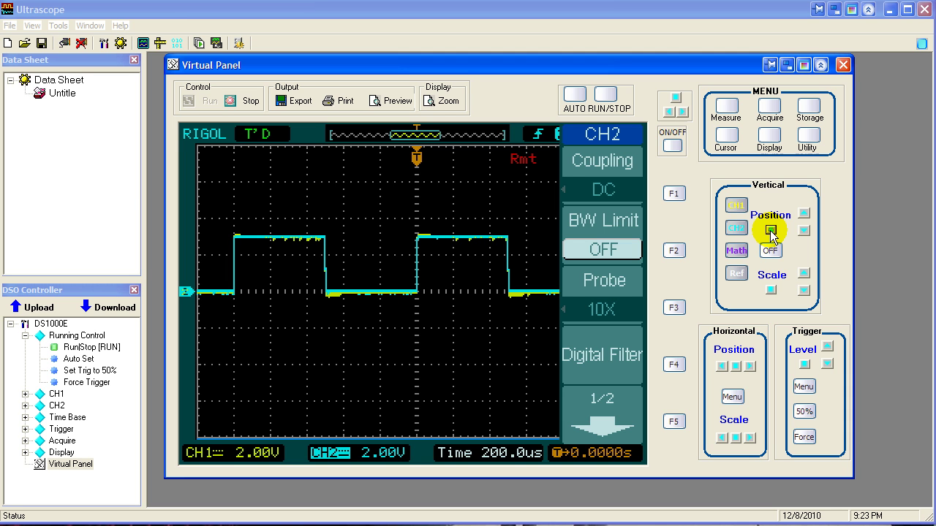
Turn on the Math trace showing CH1 + CH2 (A+B)
left_click(737, 252)
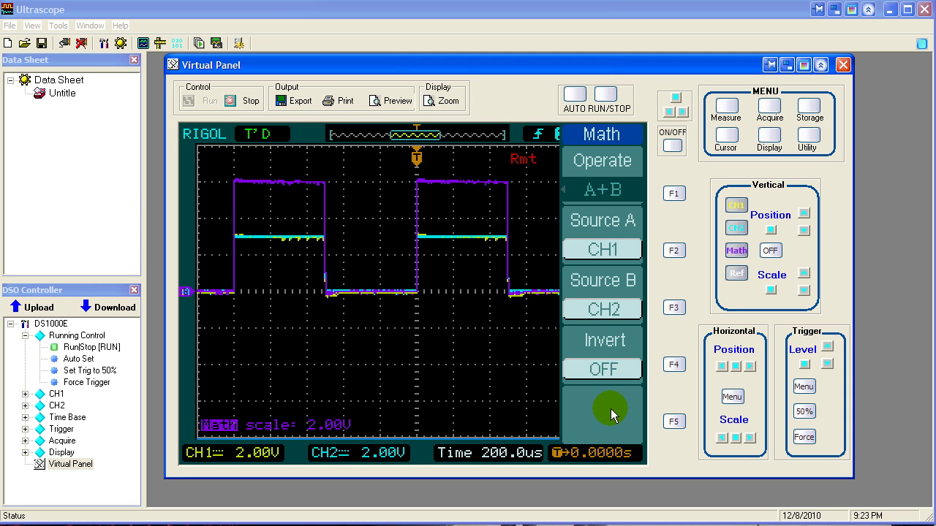
left_click(603, 369)
left_click(673, 365)
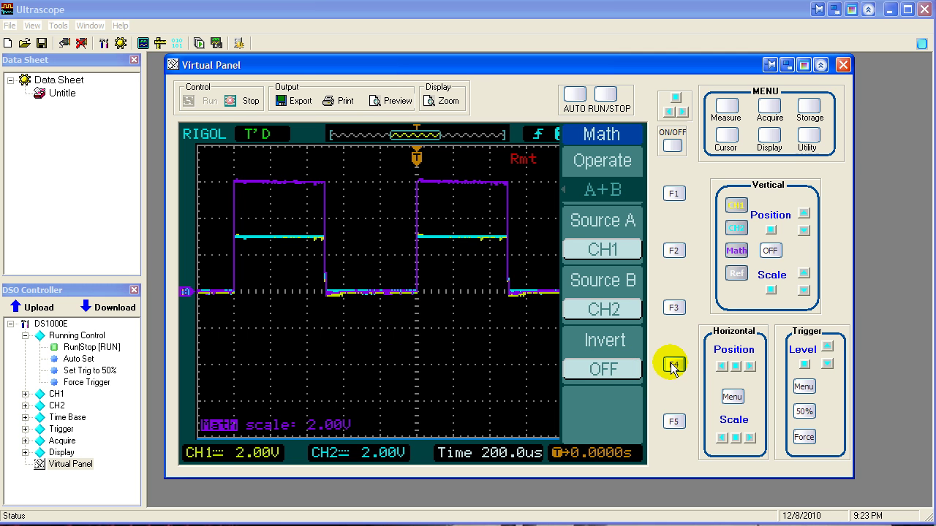
left_click(673, 366)
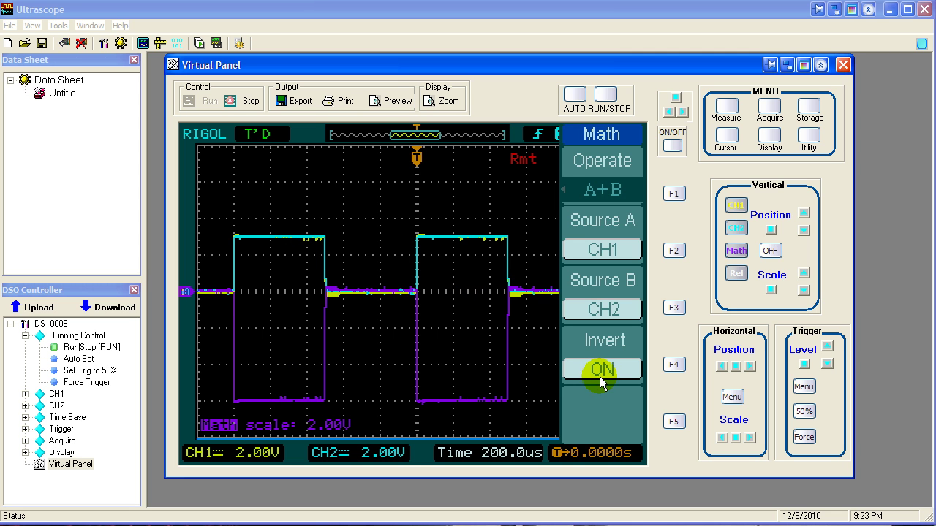
left_click(678, 368)
left_click(677, 369)
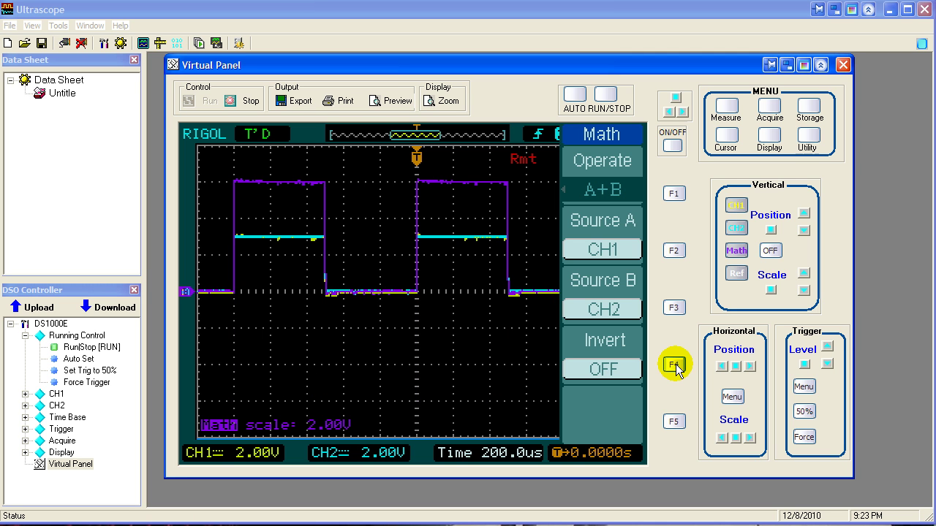
Set CH1 Invert to ON on its second settings page, then bring back the Math menu
left_click(736, 207)
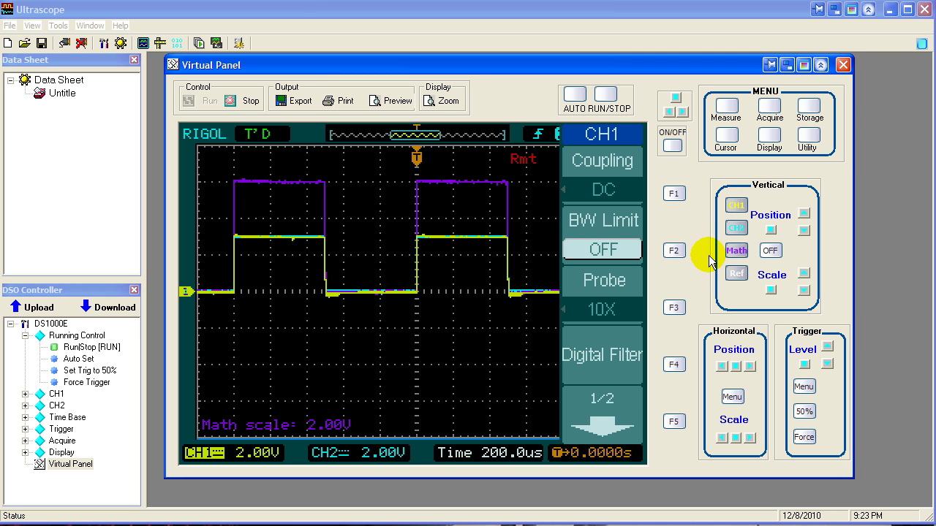
left_click(671, 423)
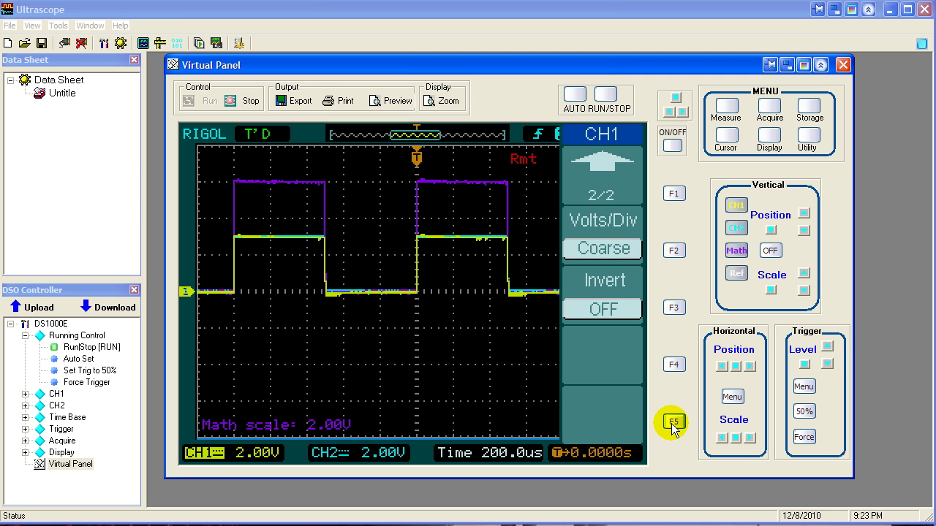
left_click(674, 309)
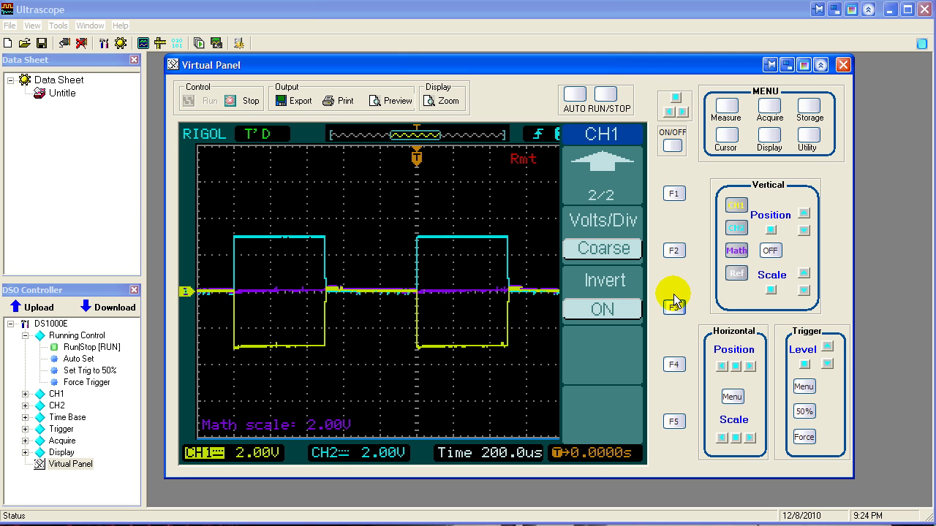
left_click(736, 251)
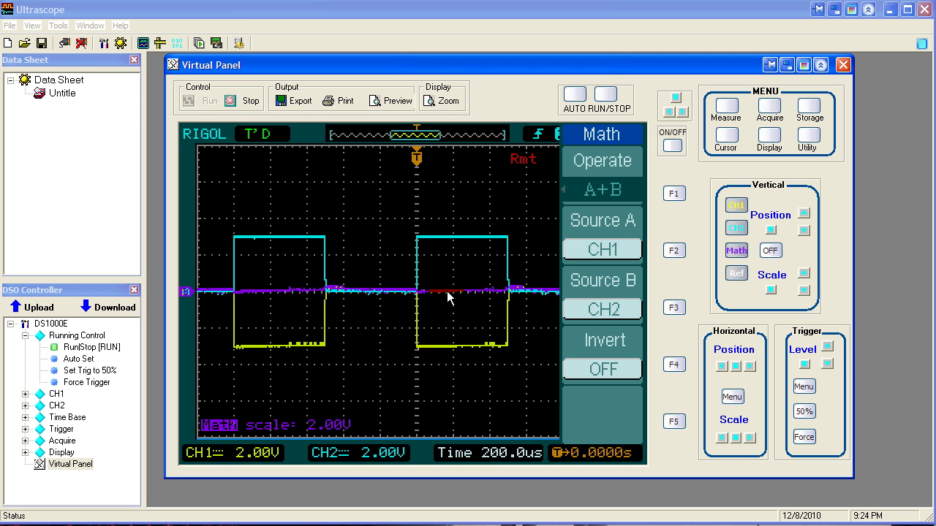
Turn CH1 Invert back OFF and return to the Math menu with sources CH1 and CH2
left_click(626, 293)
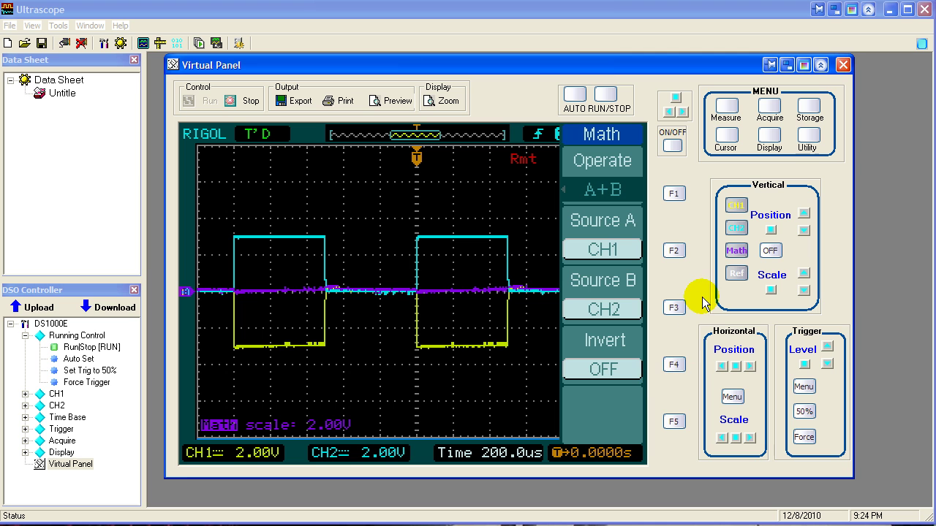
left_click(737, 230)
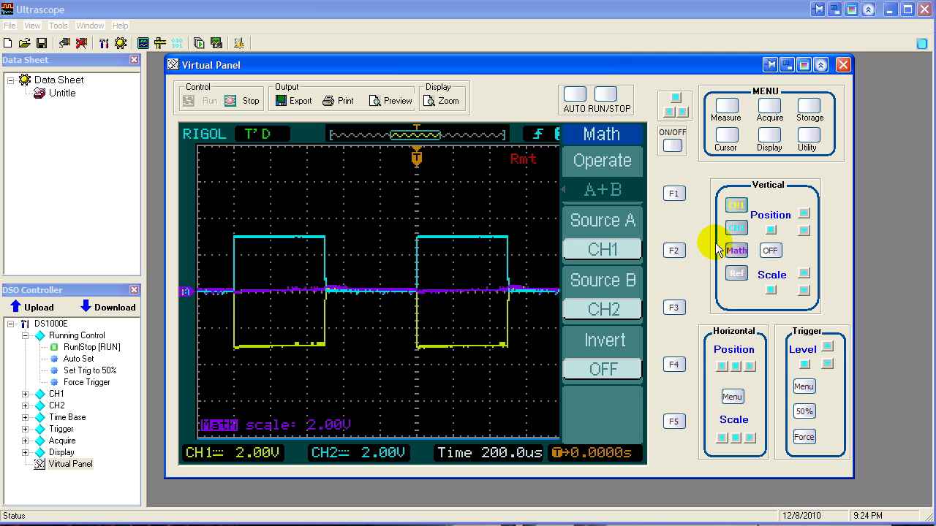
left_click(676, 369)
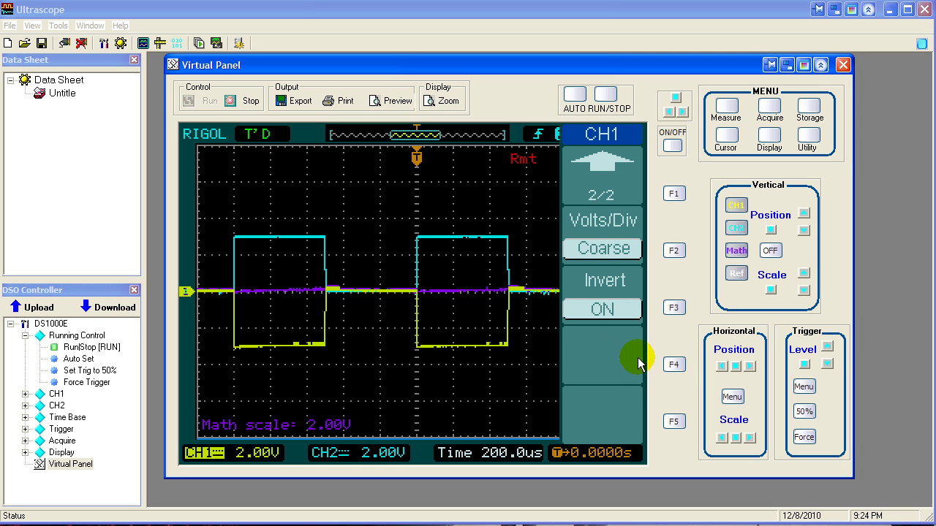
left_click(673, 309)
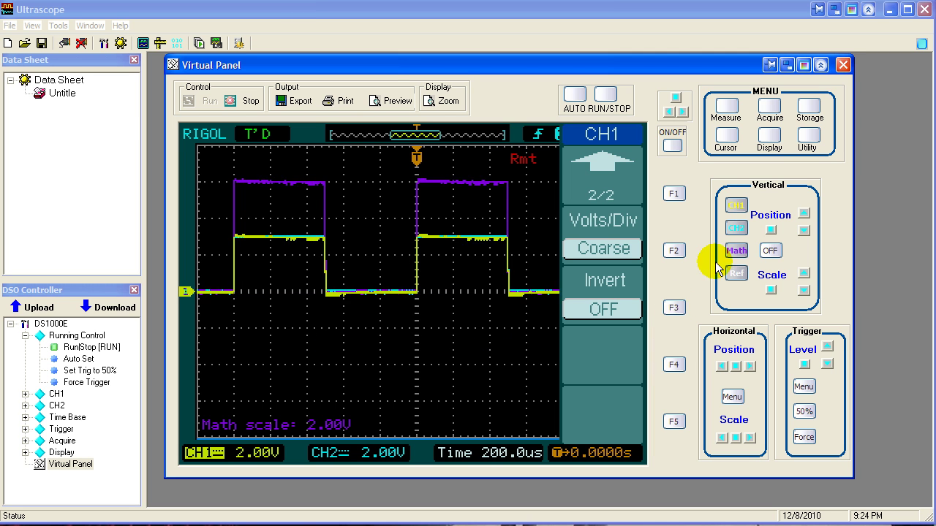
left_click(735, 251)
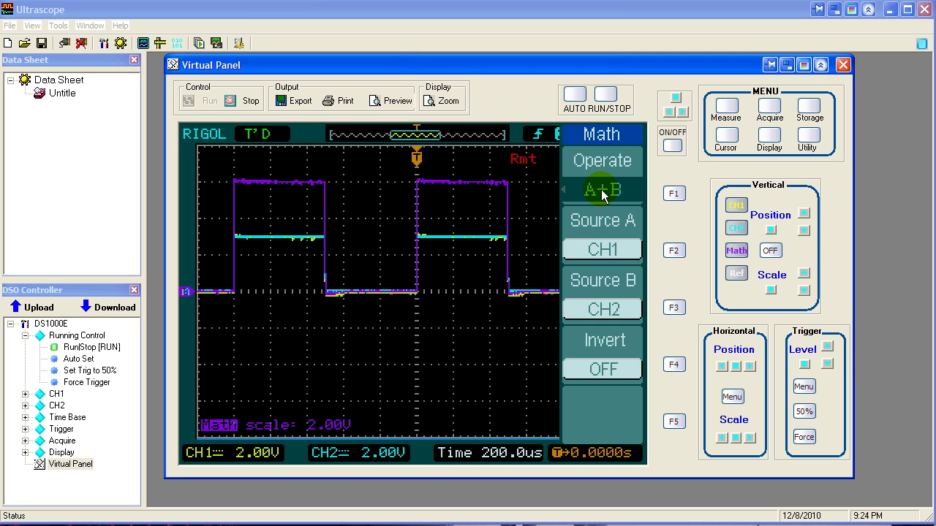
Set the Math operation to A−B and confirm it
left_click(671, 196)
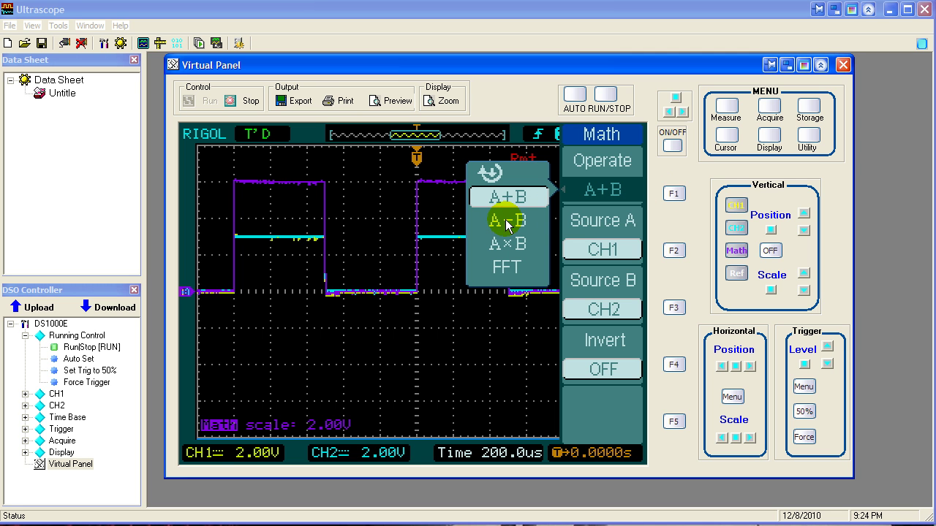
left_click(677, 103)
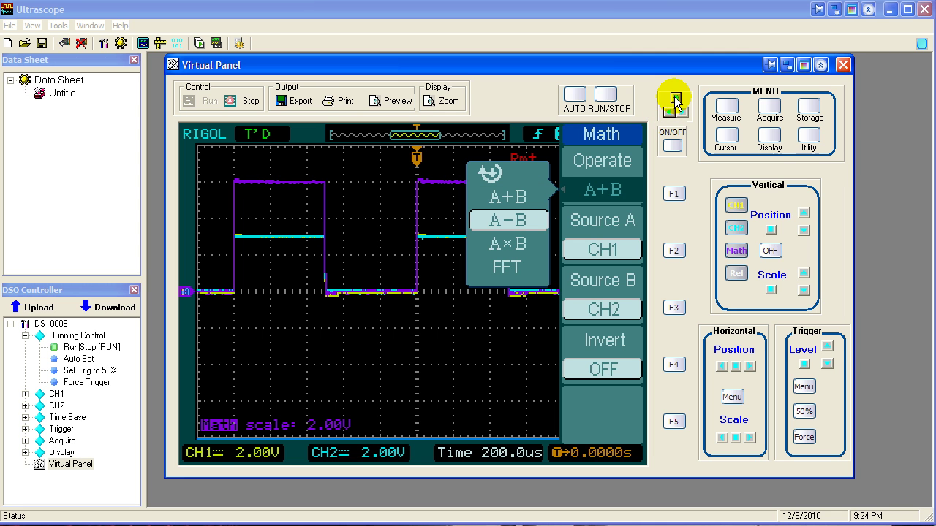
left_click(675, 98)
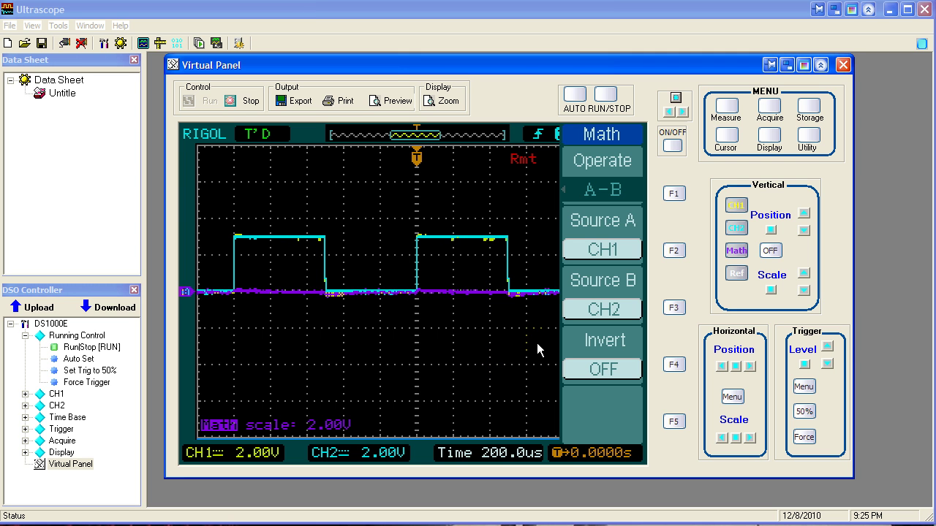
Raise CH1 to 5.00V per division and return to the Math trace settings
left_click(729, 206)
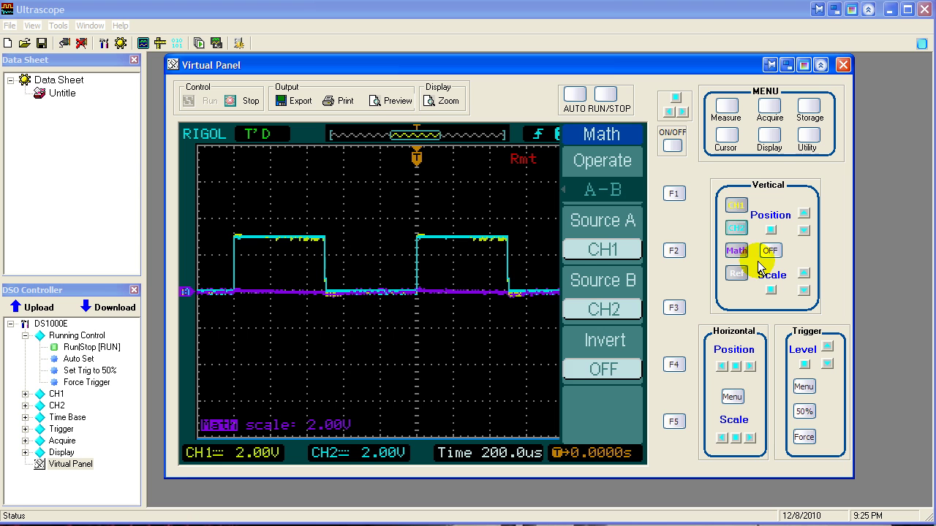
left_click(804, 273)
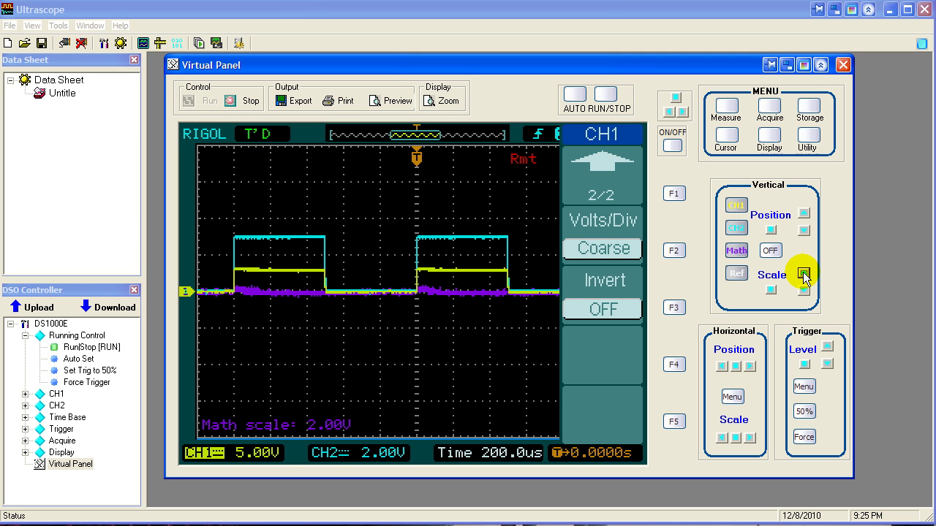
left_click(731, 250)
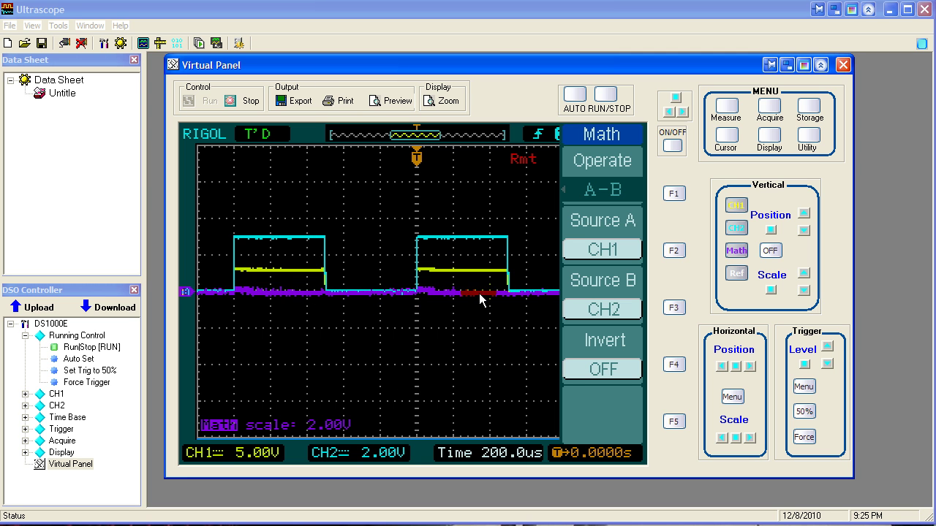
left_click(736, 229)
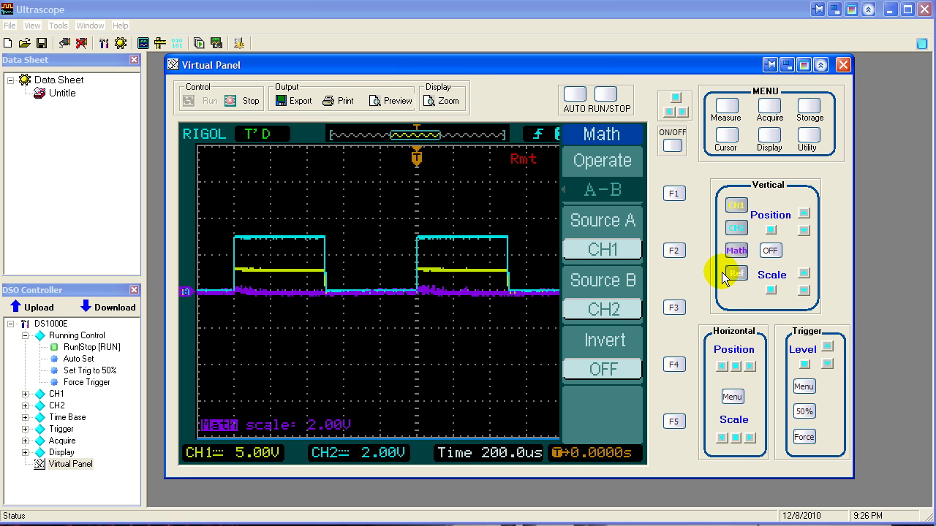
Zoom the Math trace to 1.00V and back to 2.00V, then return CH1 to 2.00V
left_click(804, 291)
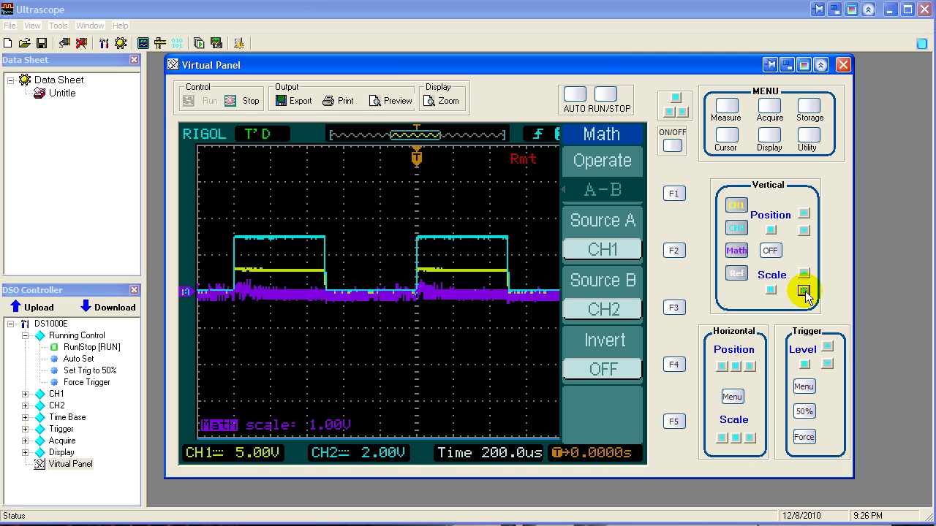
left_click(804, 274)
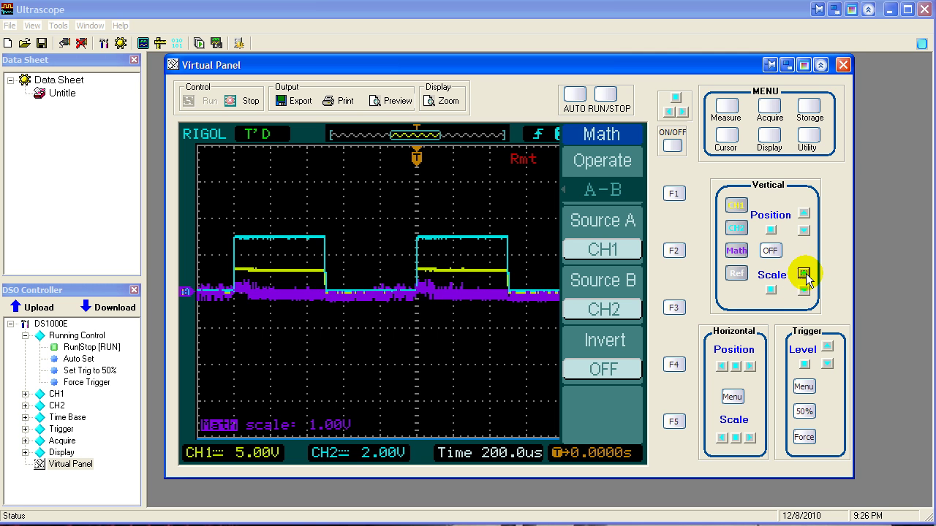
left_click(736, 207)
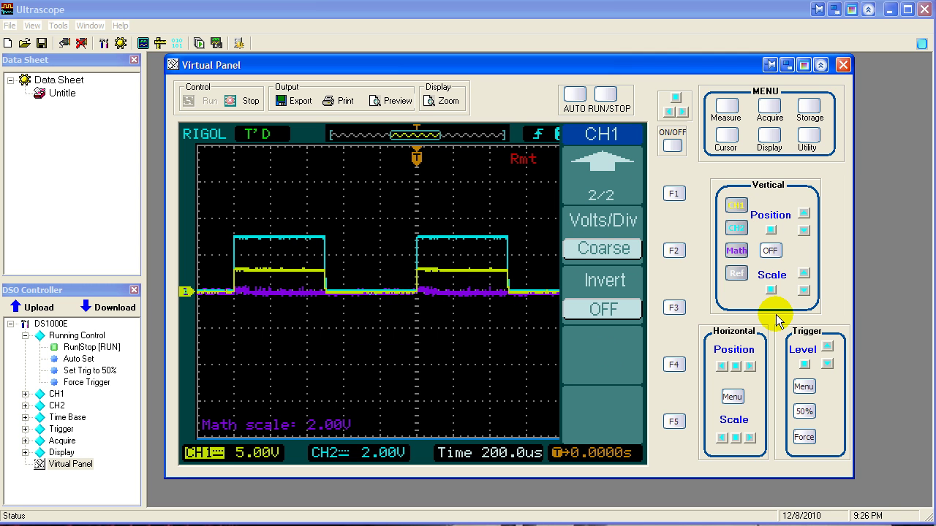
left_click(803, 274)
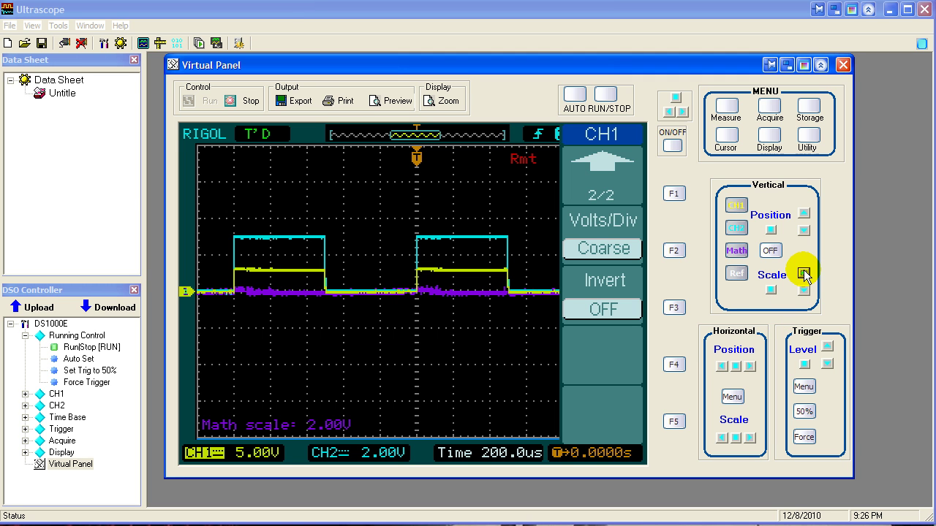
left_click(804, 273)
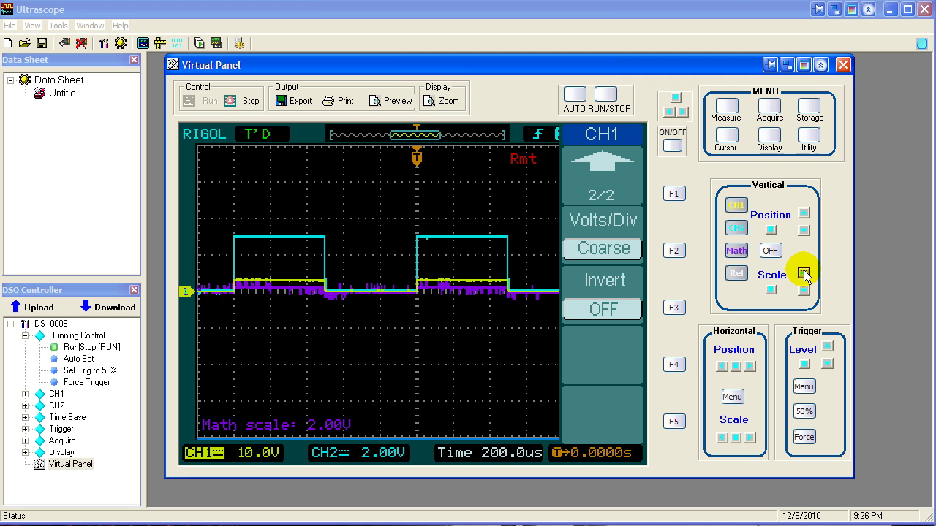
left_click(803, 290)
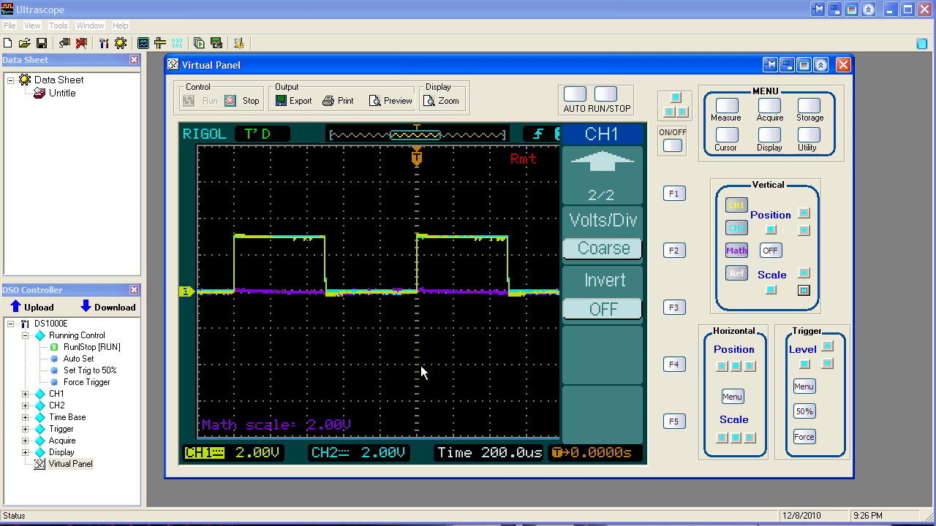
left_click(582, 359)
left_click(733, 207)
left_click(735, 229)
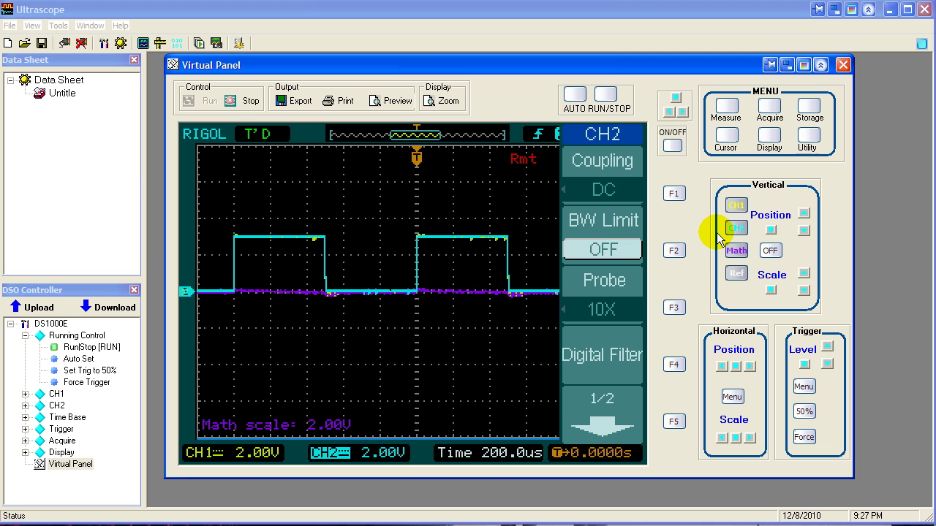
left_click(735, 206)
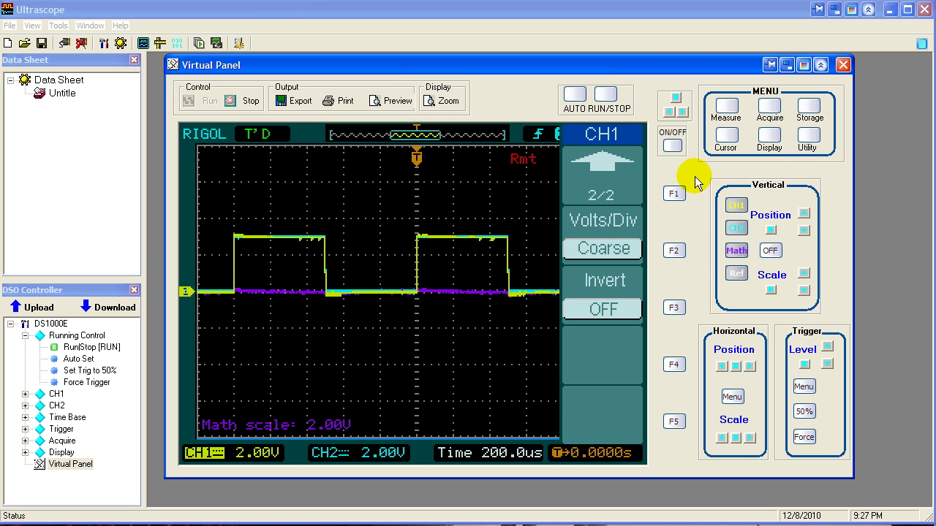
Show the Trigger menu: Edge mode, CH2 source, rising slope, Auto sweep
left_click(802, 388)
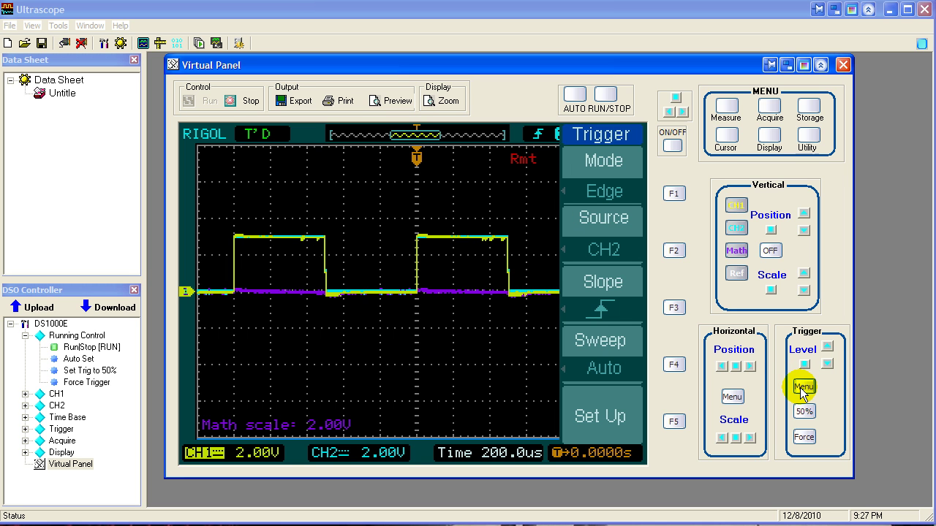
left_click(672, 193)
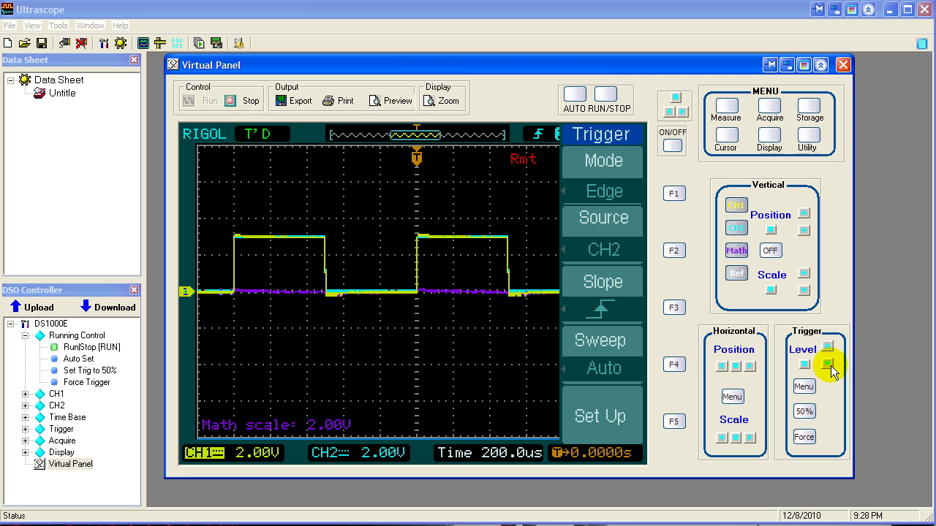
Nudge the horizontal position, then reset the trigger offset from -88.00us to 0.0000s
left_click(750, 366)
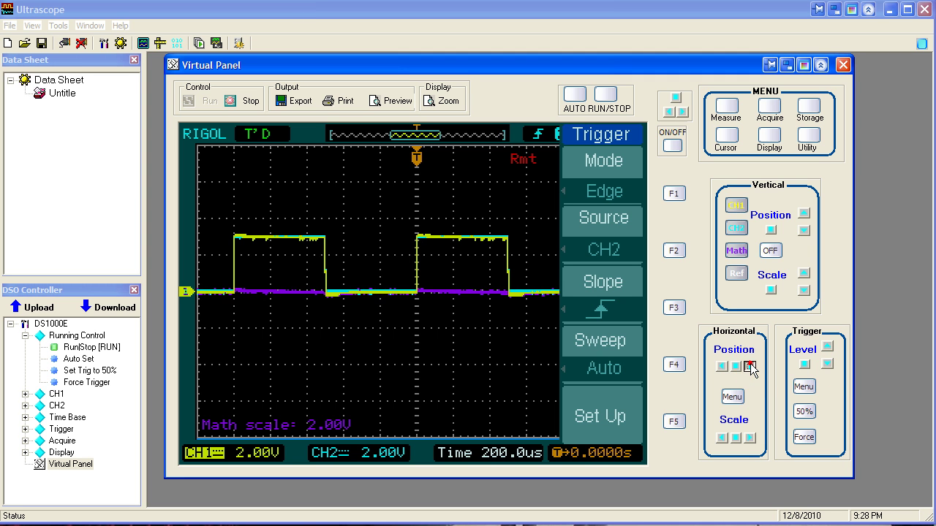
left_click(750, 367)
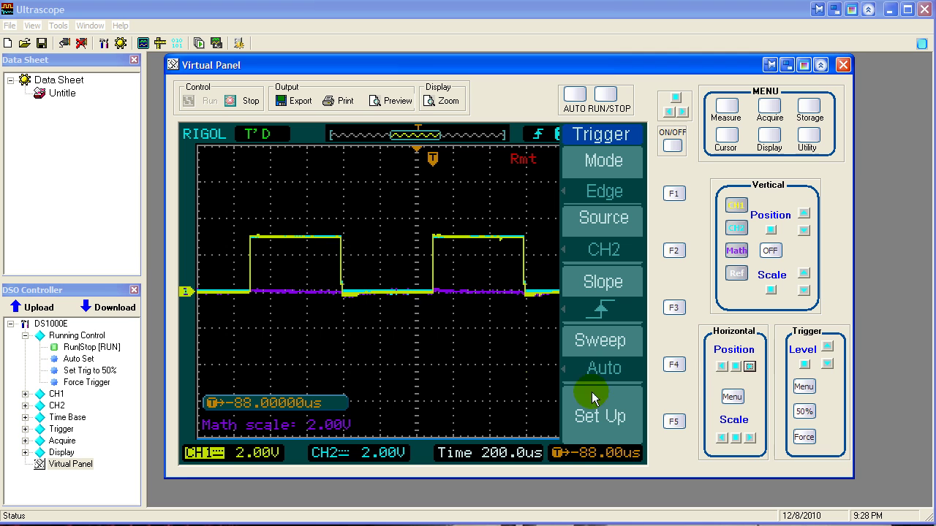
left_click(516, 456)
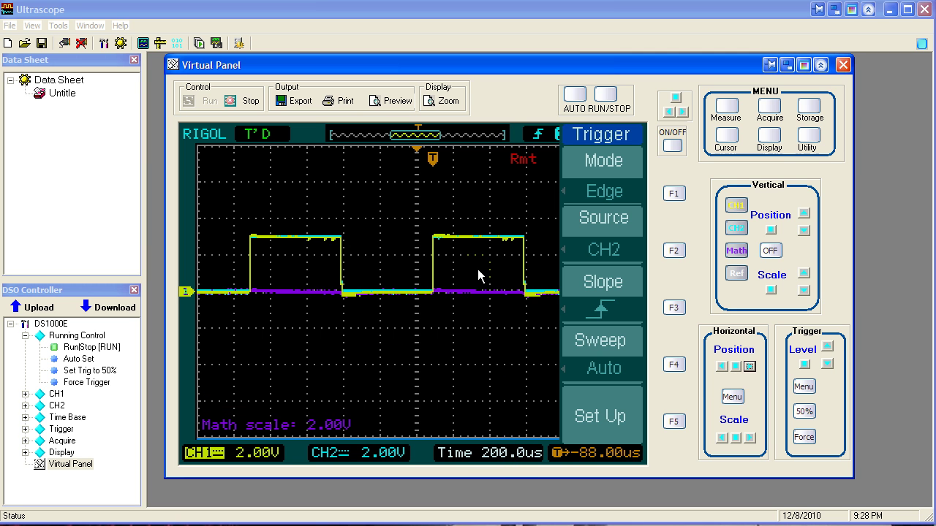
left_click(561, 454)
left_click(589, 455)
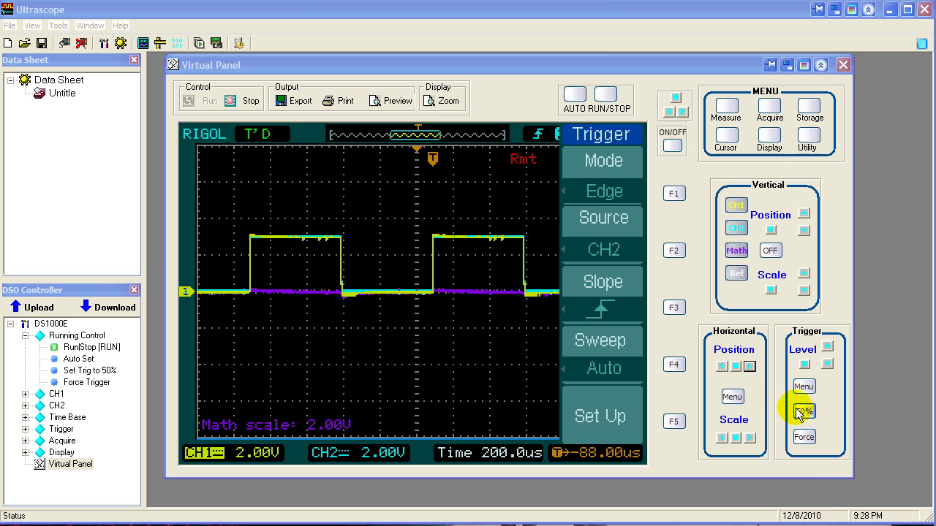
left_click(736, 367)
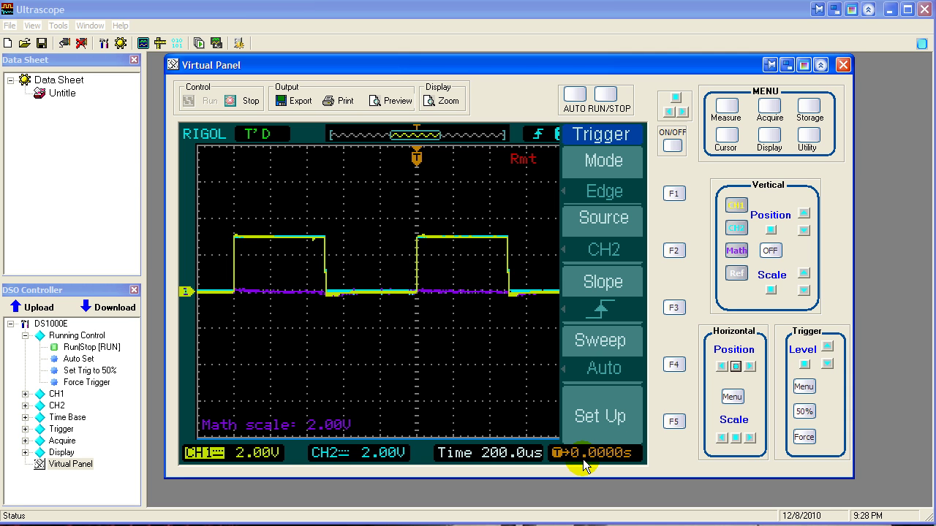
Set the trigger mode to Alternate, showing CH1 above CH2 at a 500.0us timebase
left_click(674, 195)
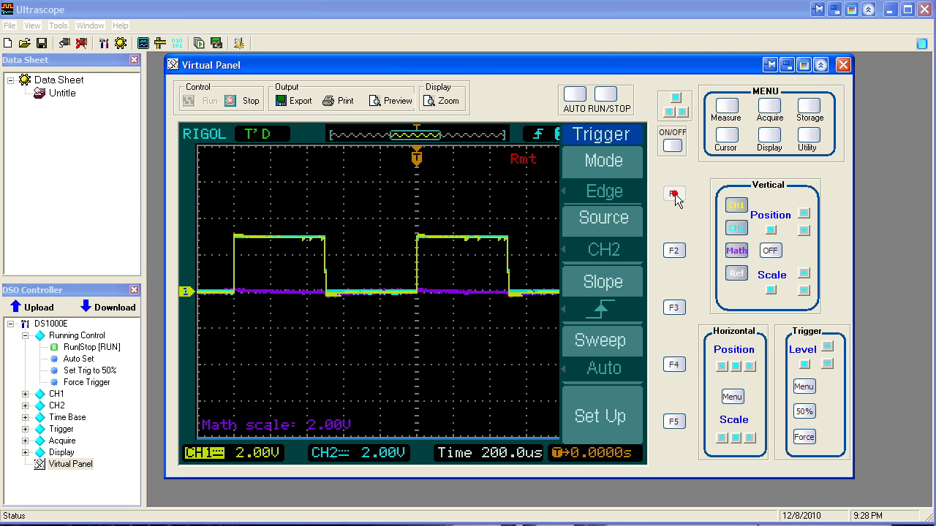
left_click(674, 195)
left_click(674, 196)
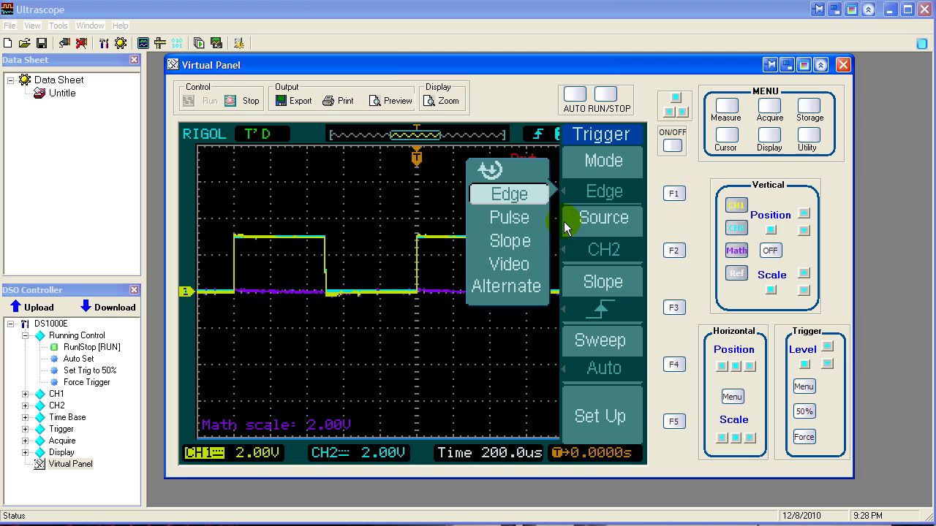
left_click(514, 201)
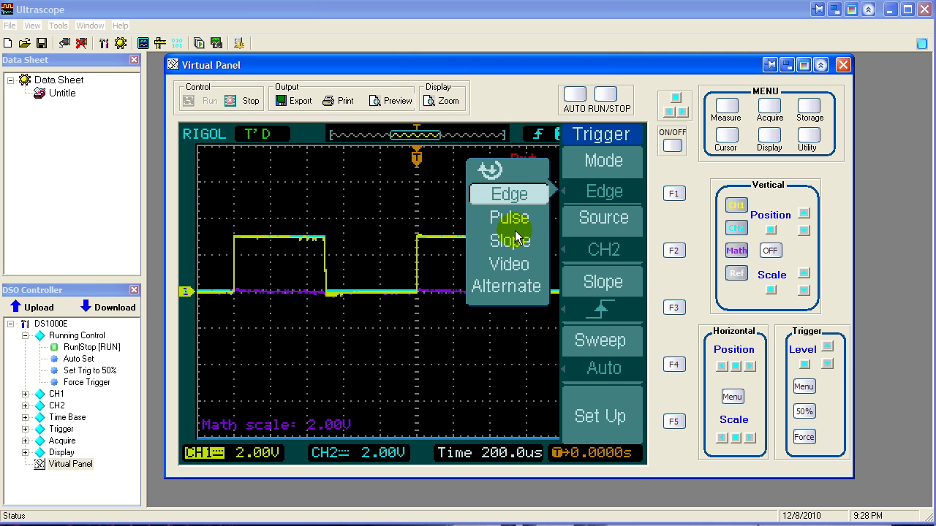
left_click(677, 101)
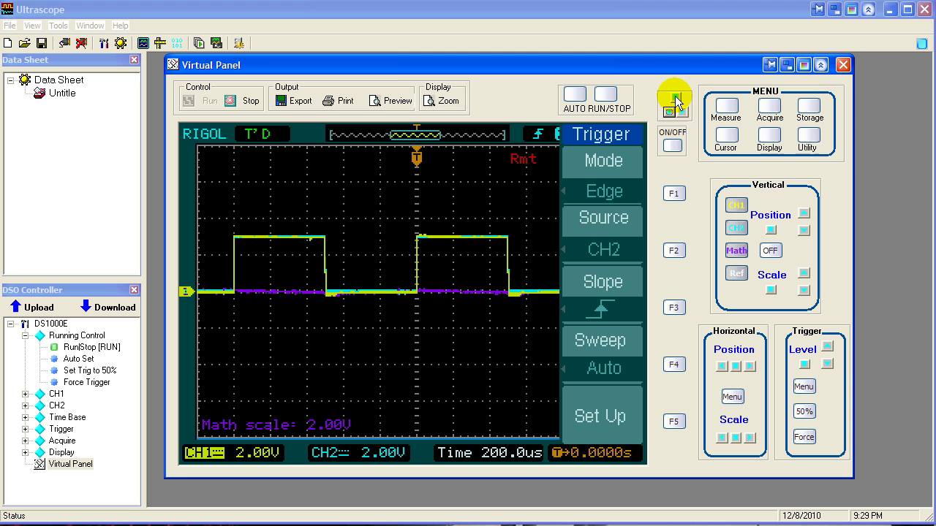
left_click(677, 101)
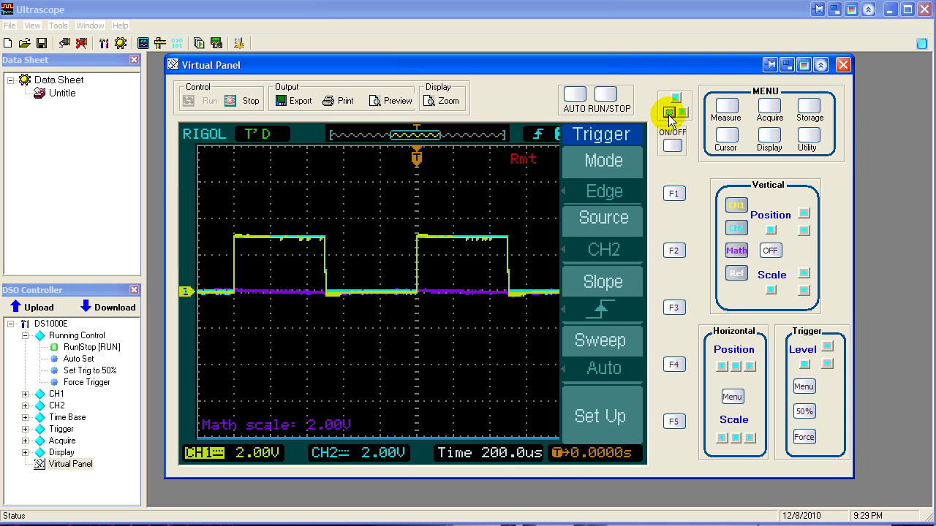
left_click(674, 193)
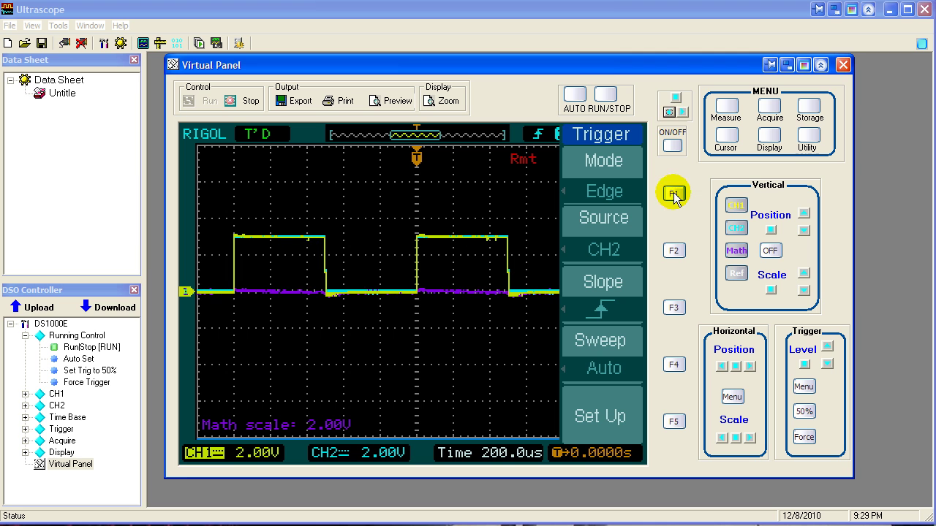
left_click(668, 114)
left_click(668, 113)
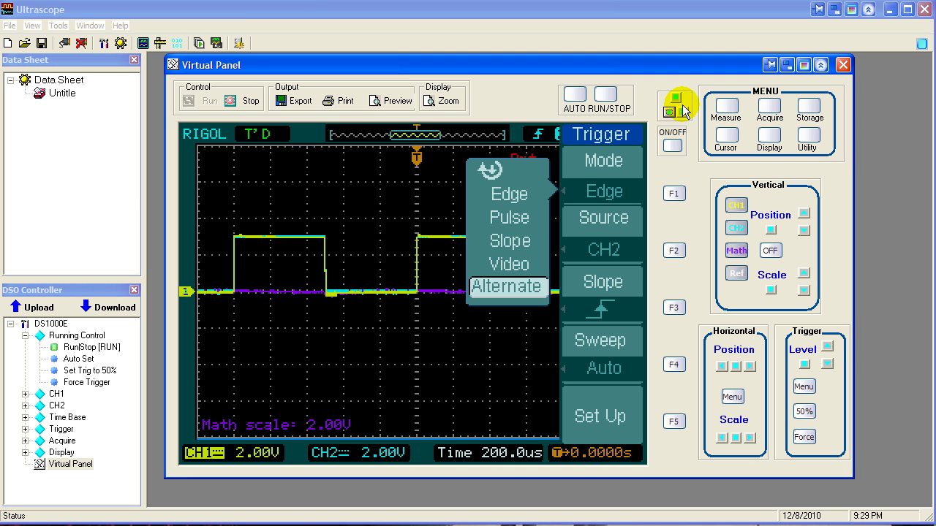
left_click(674, 97)
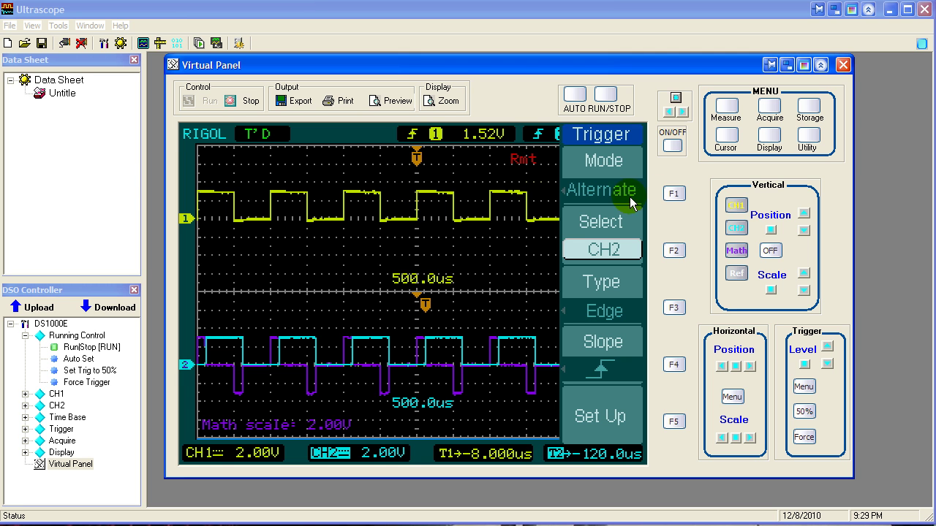
Select CH1 and zero its offset T1, then zero T2 so both read 0.0000s
left_click(734, 207)
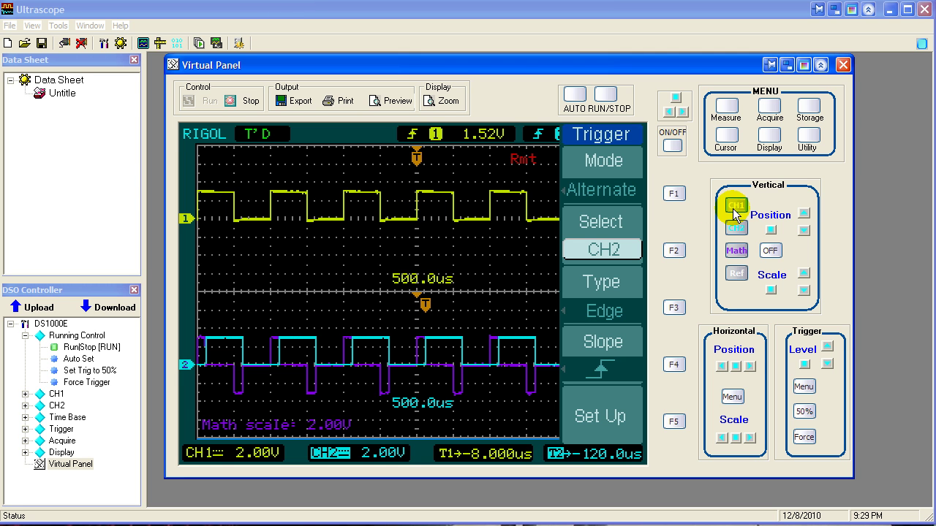
left_click(735, 366)
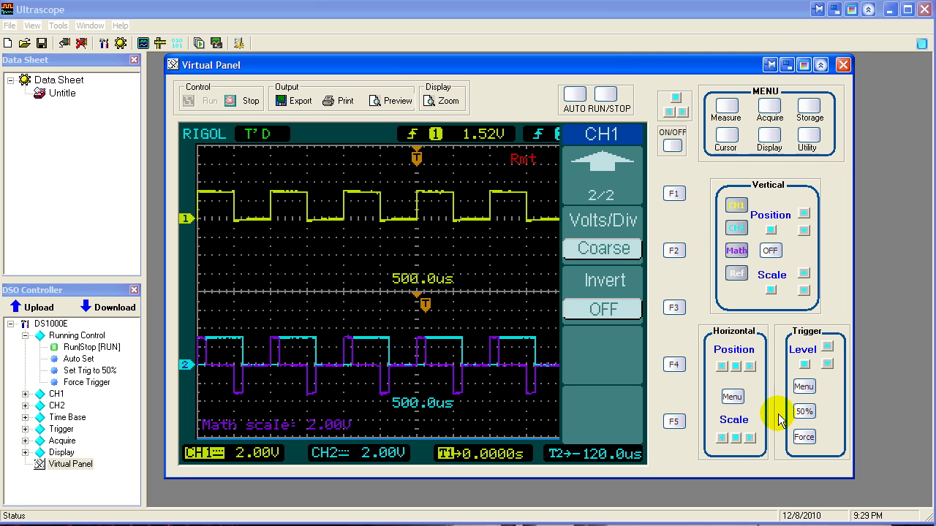
left_click(736, 367)
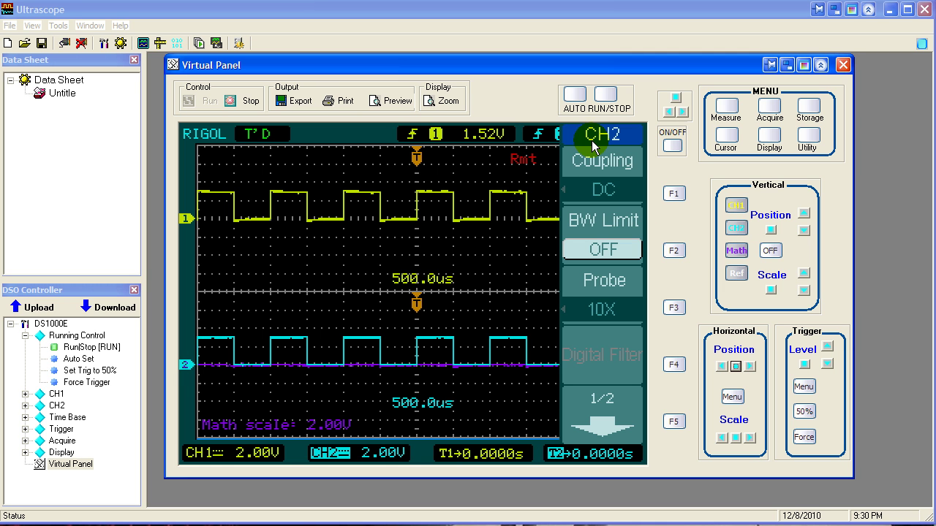
Return CH2's timebase to 500.0us and shift its waveform to a -220.0us offset
left_click(749, 438)
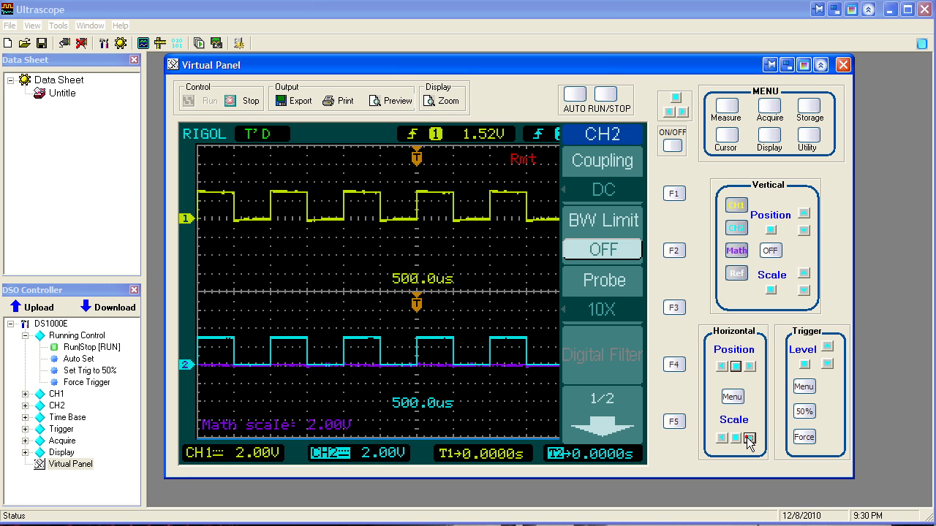
left_click(749, 438)
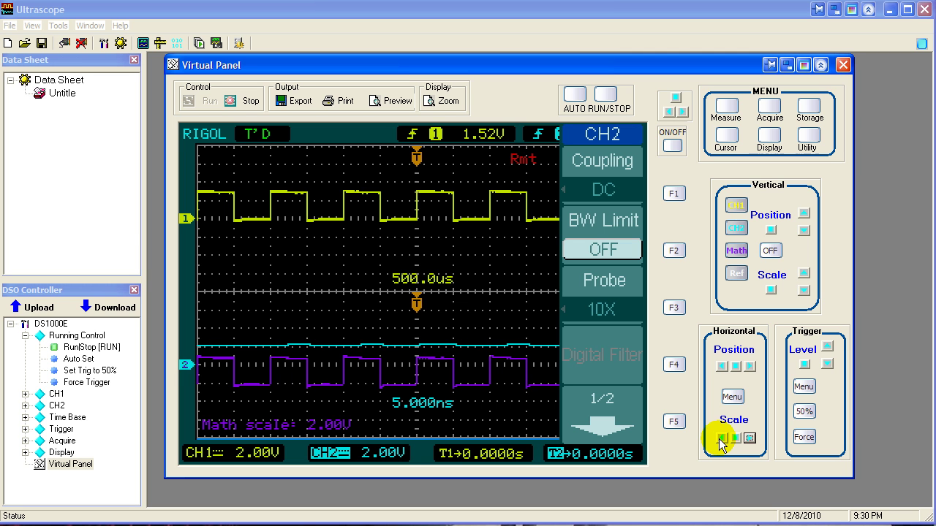
left_click(720, 439)
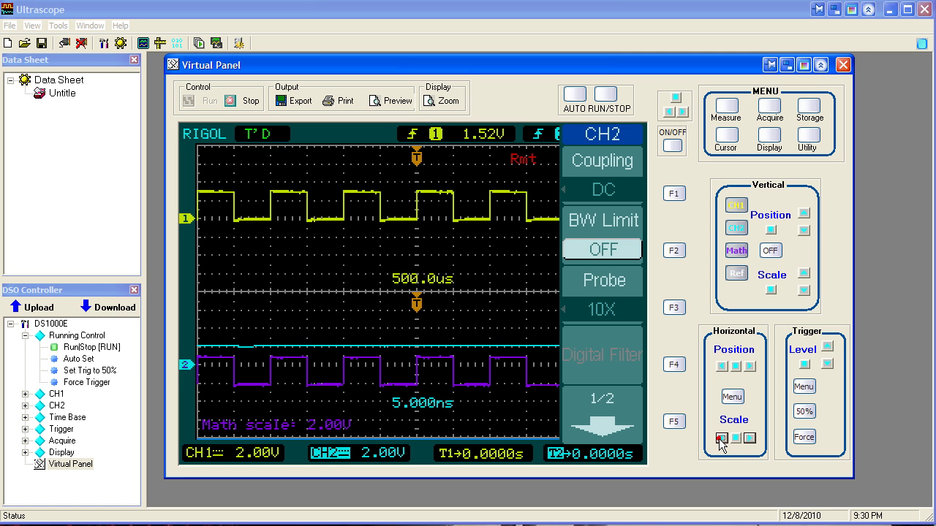
left_click(721, 439)
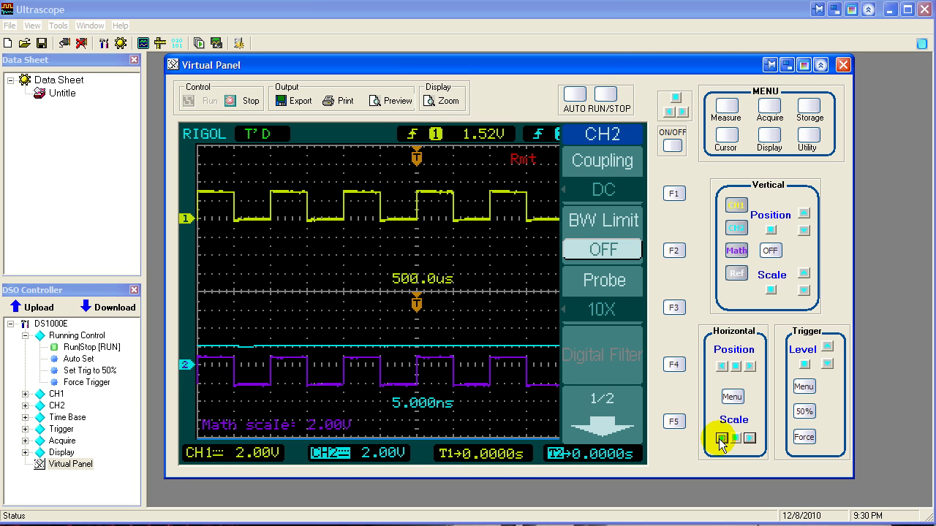
left_click(721, 439)
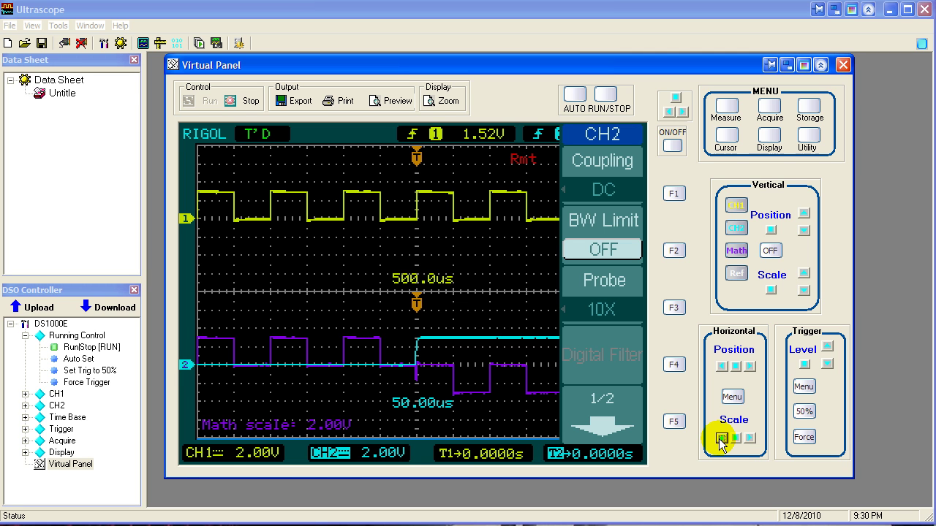
left_click(721, 439)
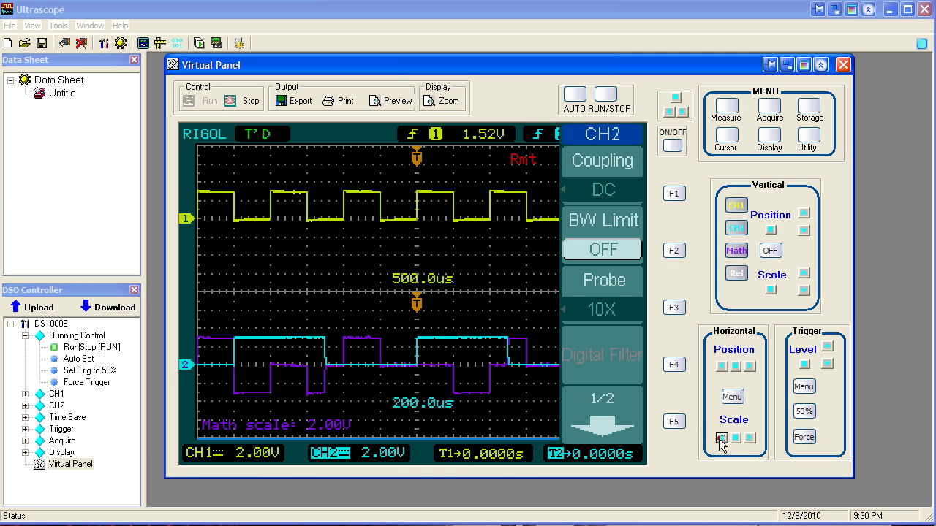
left_click(721, 439)
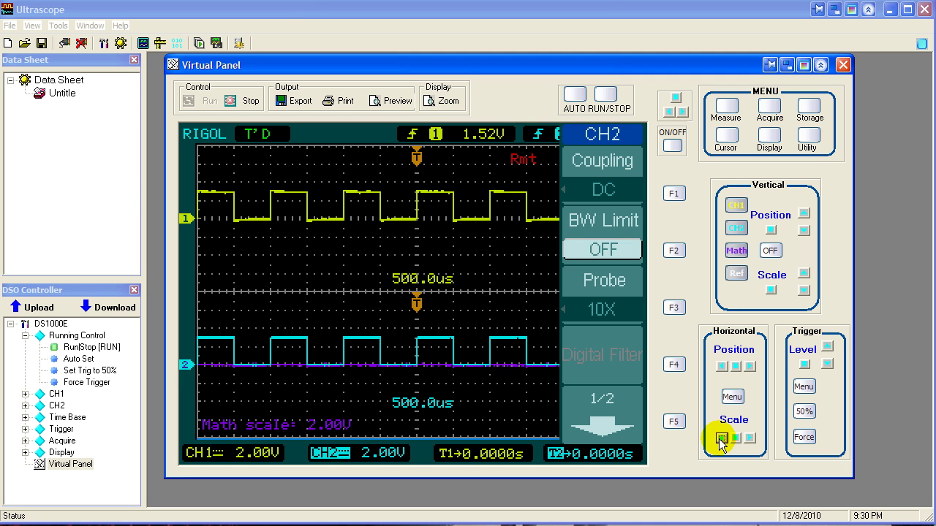
left_click(749, 366)
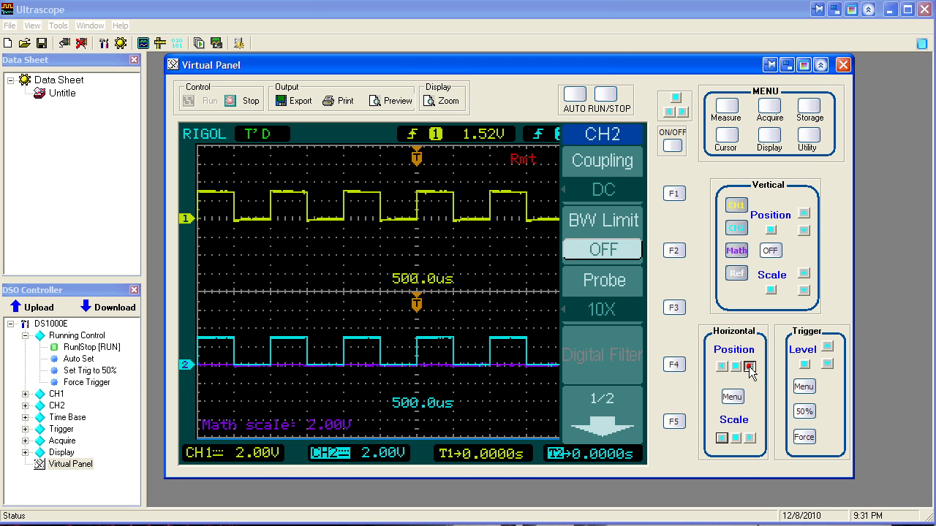
left_click(749, 366)
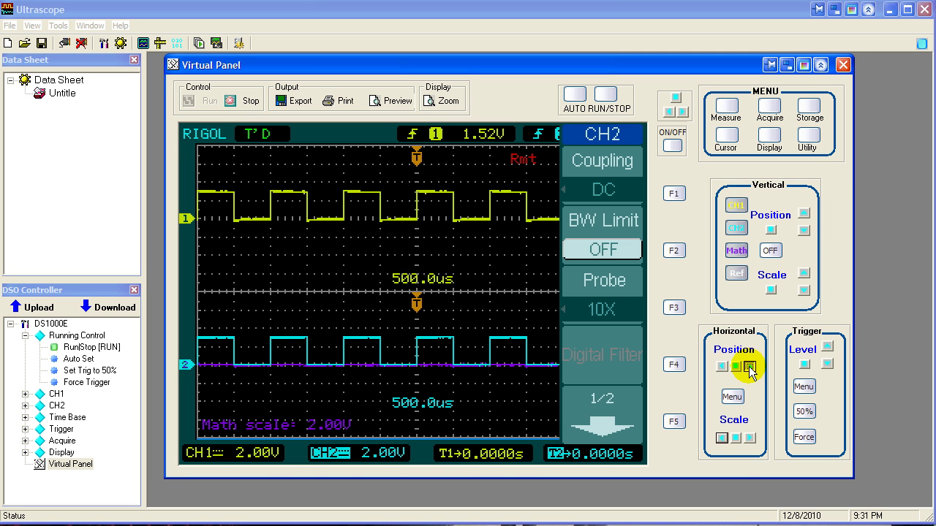